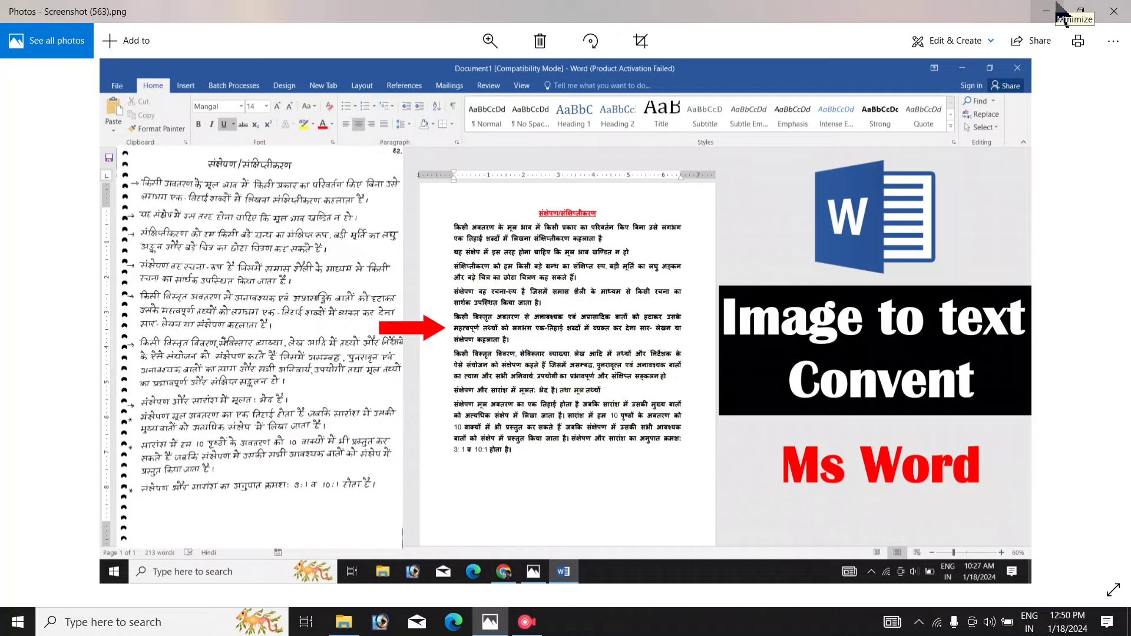
Hide the Photos viewer, launch Chrome, and go to Google Drive from the Google apps grid.
{"action": "left_click", "coordinate": [1056, 5]}
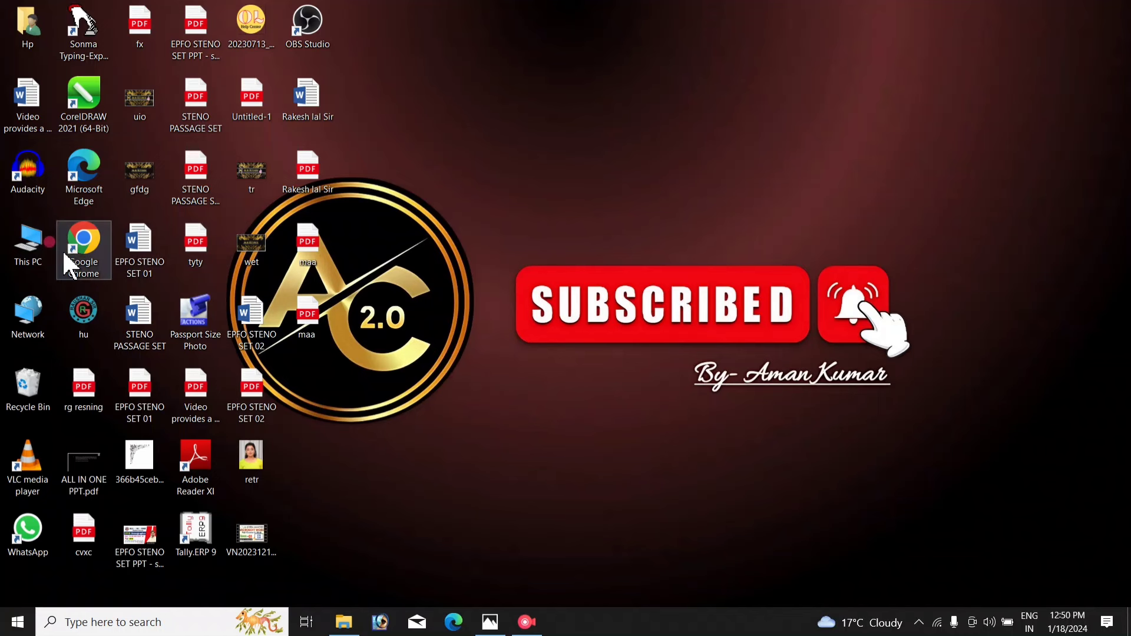
{"action": "double_click", "coordinate": [77, 246]}
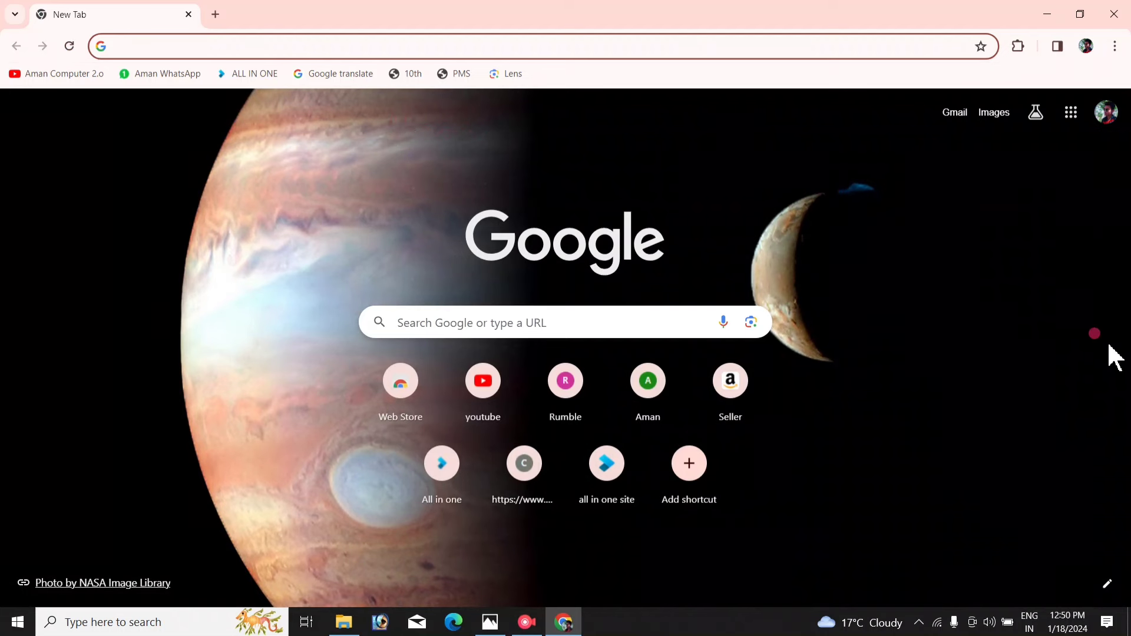
{"action": "left_click", "coordinate": [1071, 113]}
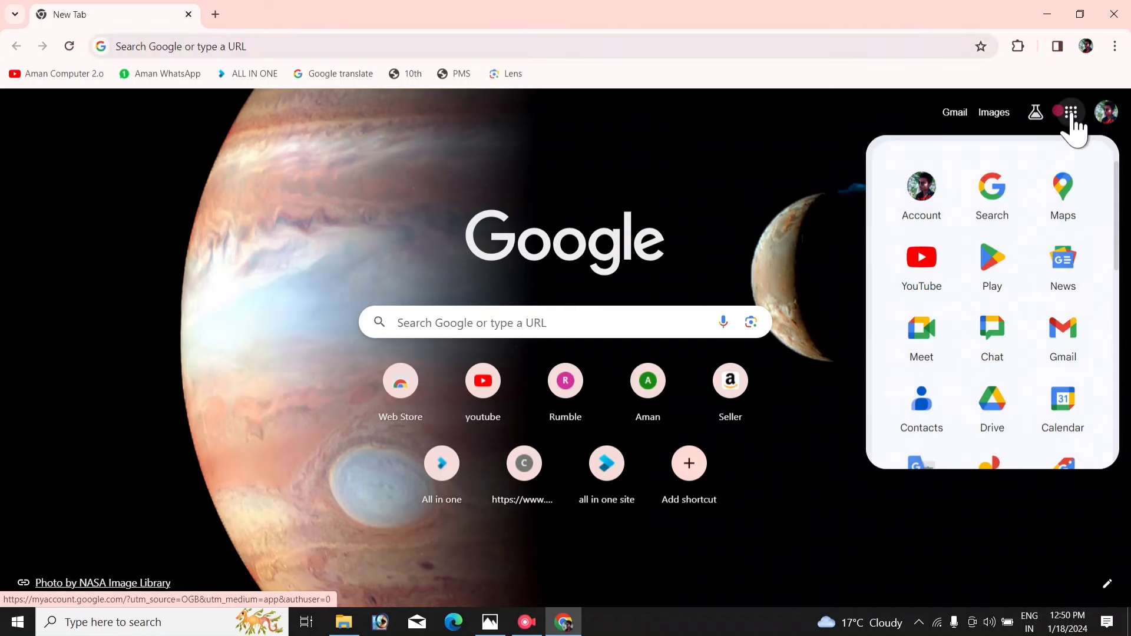
{"action": "left_click", "coordinate": [991, 406]}
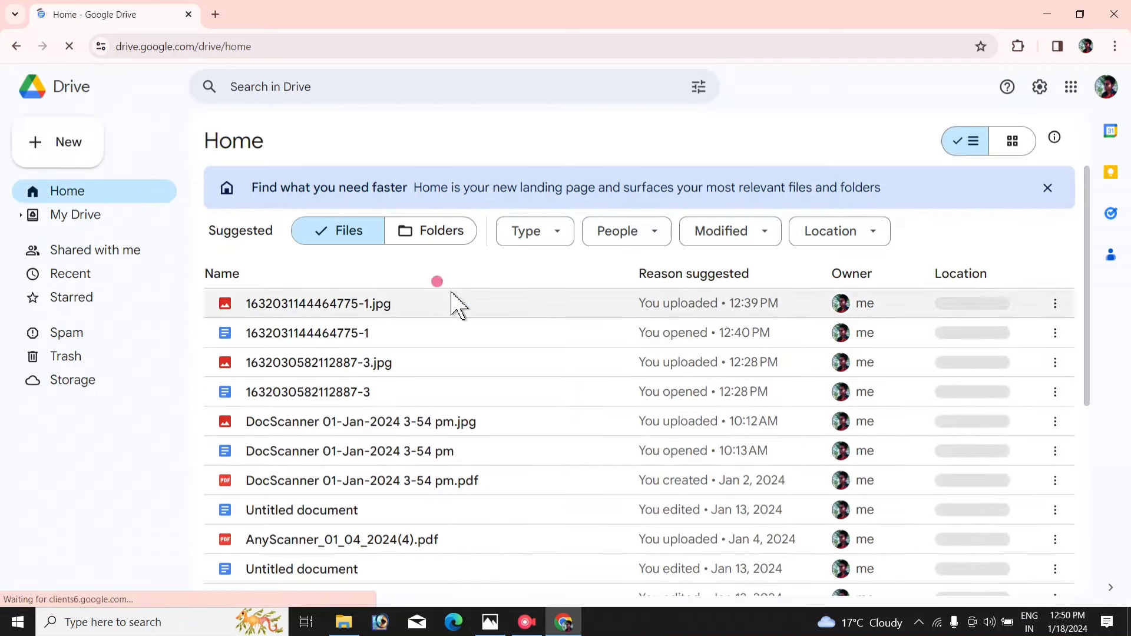
{"action": "left_click", "coordinate": [74, 146]}
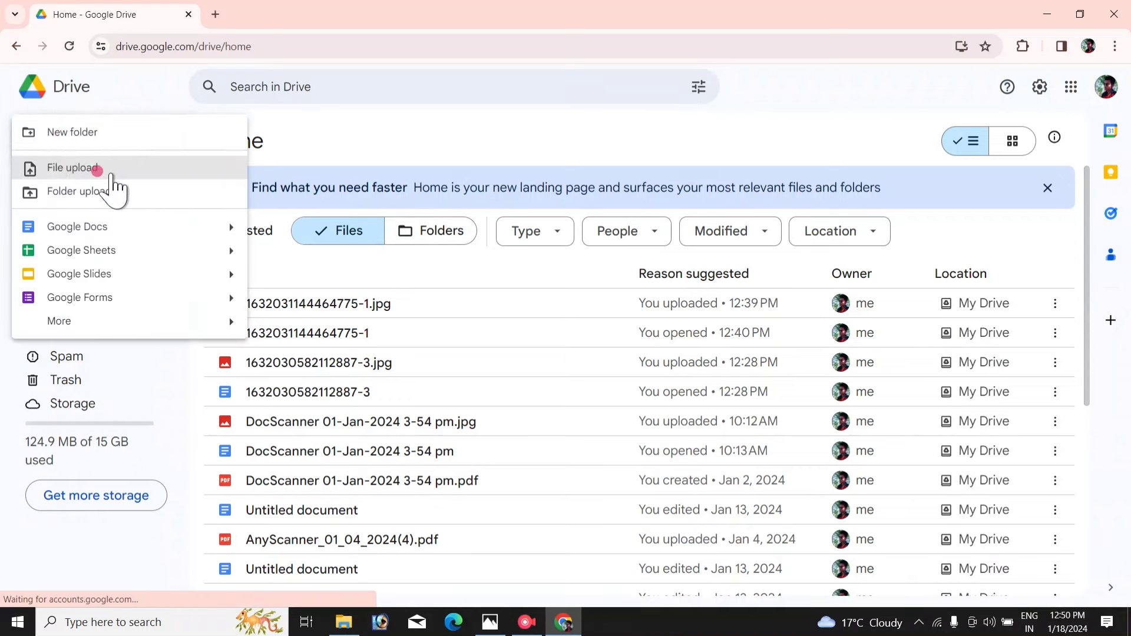
{"action": "left_click", "coordinate": [112, 171]}
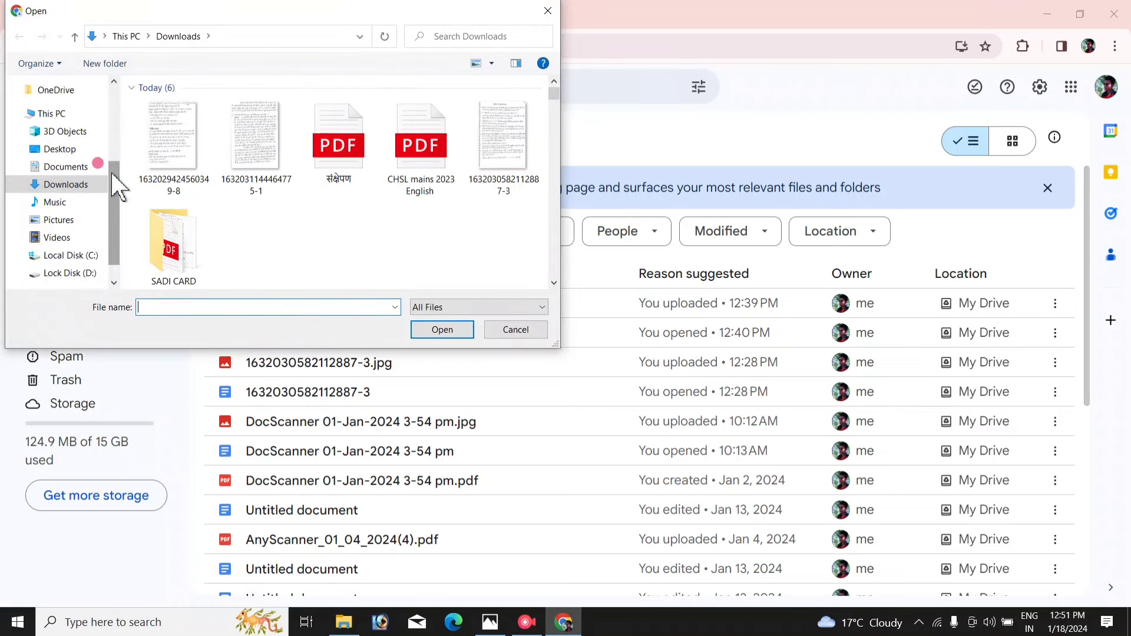
{"action": "left_click", "coordinate": [174, 167]}
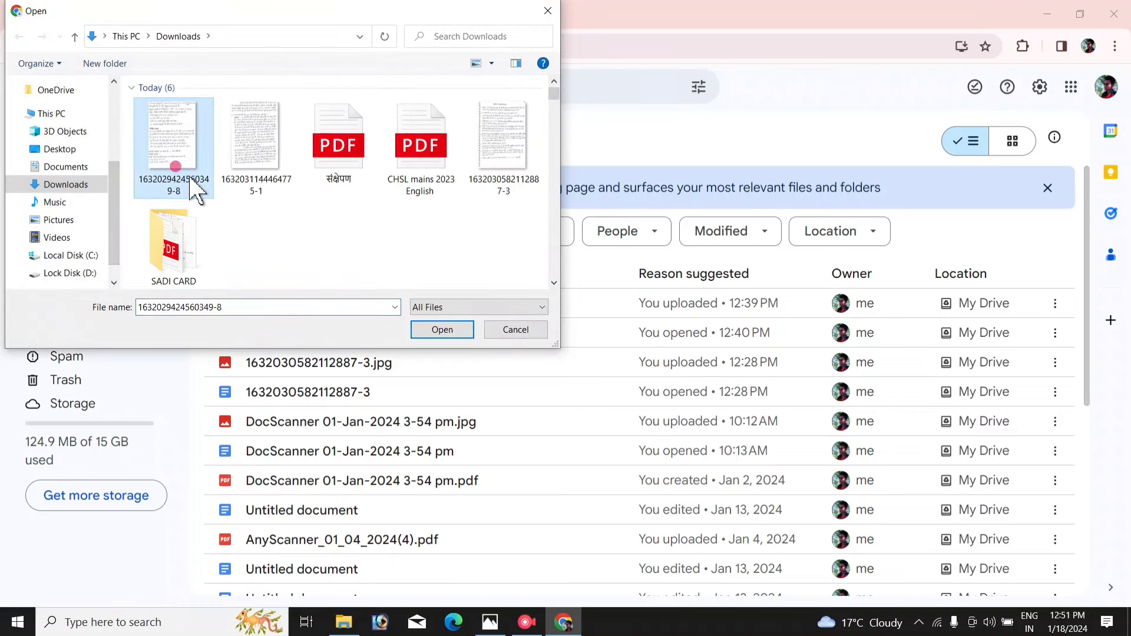
{"action": "left_click", "coordinate": [436, 331]}
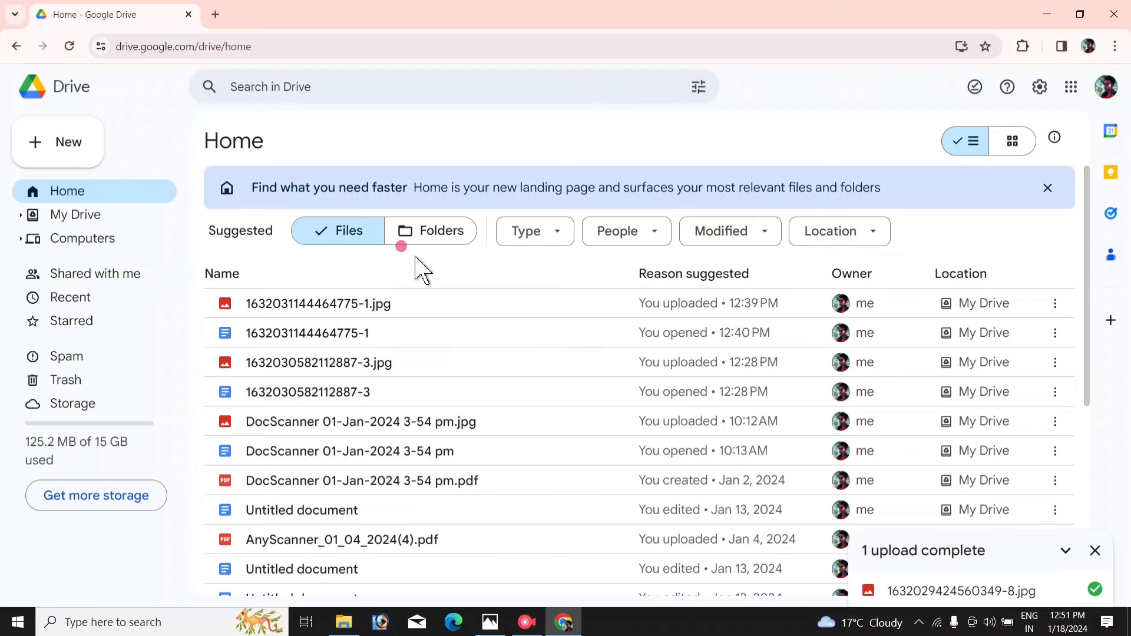
{"action": "left_click", "coordinate": [69, 46]}
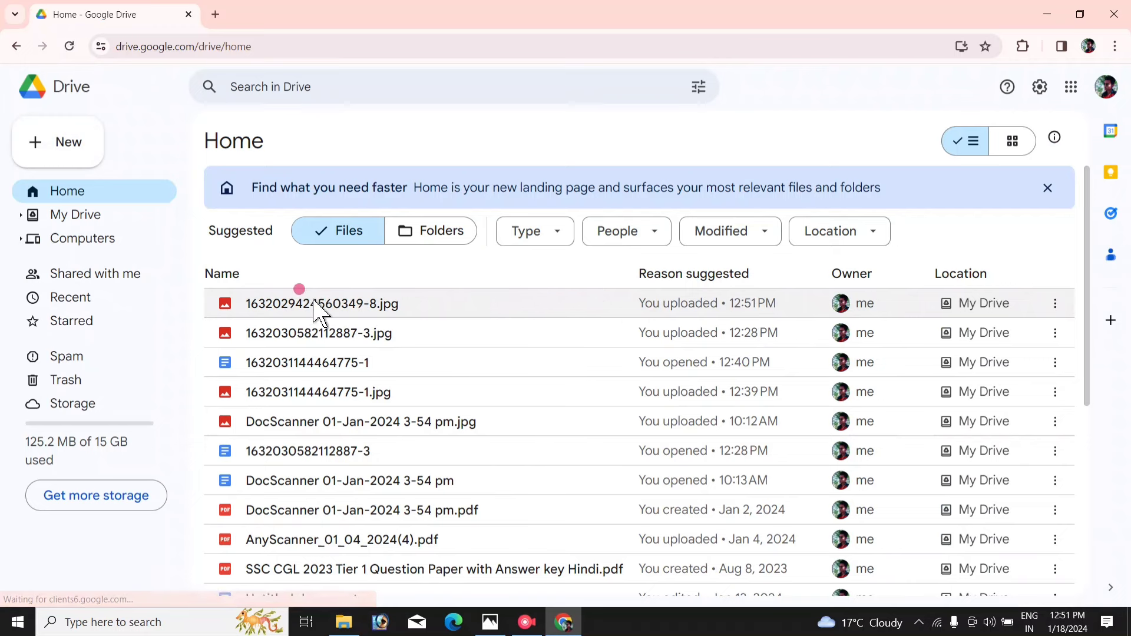
{"action": "right_click", "coordinate": [497, 303]}
{"action": "mouse_move", "coordinate": [614, 319]}
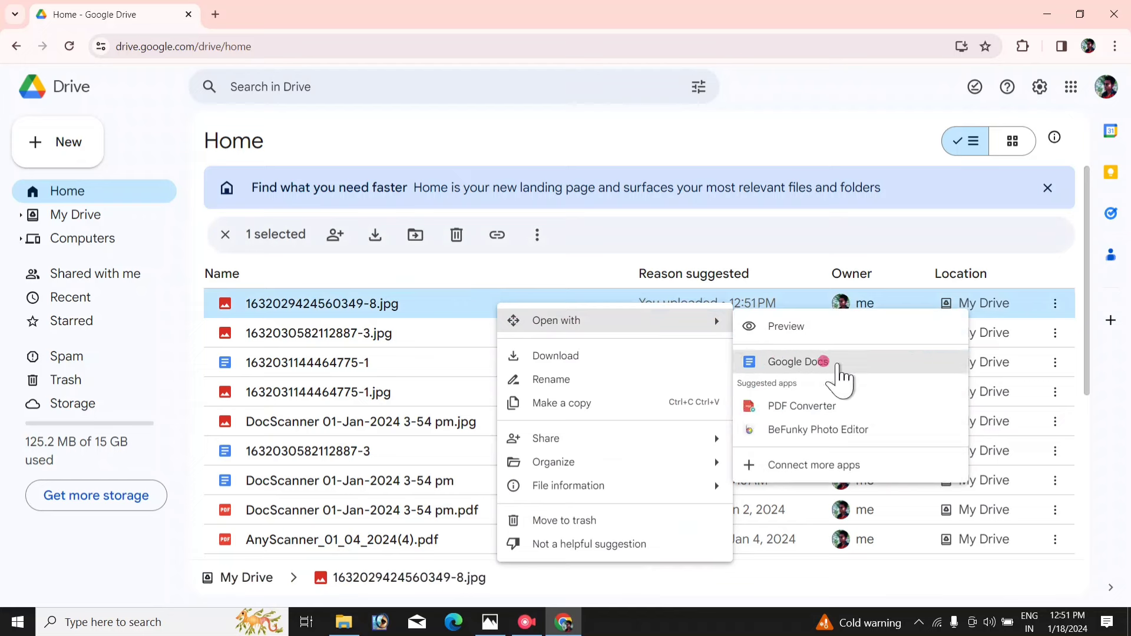
{"action": "left_click", "coordinate": [911, 381]}
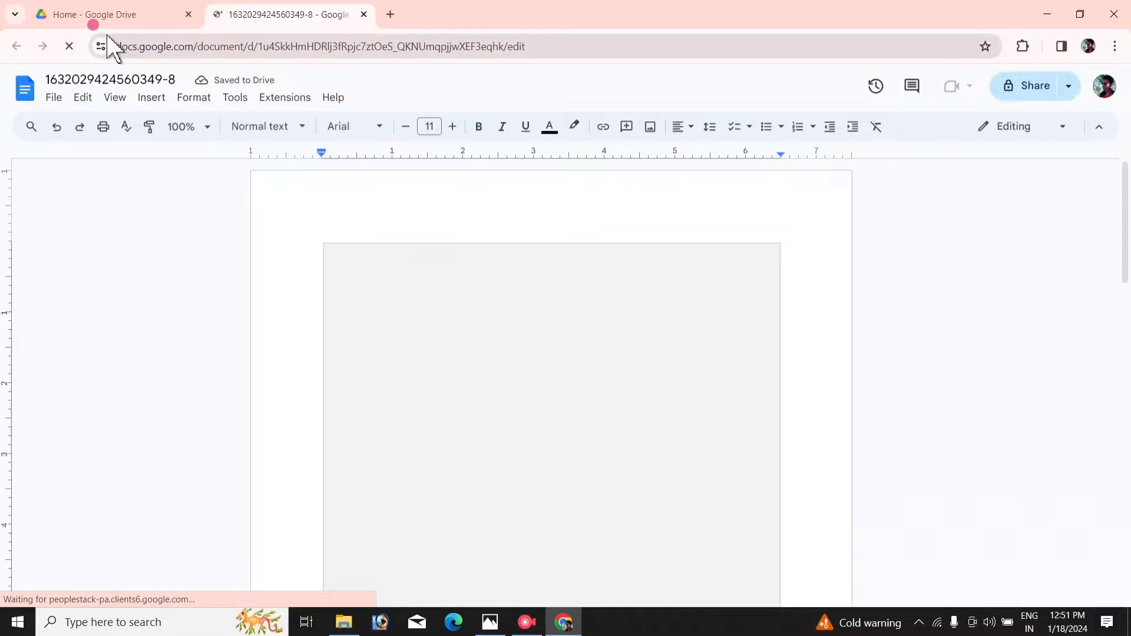
Scroll through the Docs file to review the notes image and its recognised Hindi text.
{"action": "scroll", "coordinate": [531, 299], "scroll_direction": "down", "scroll_amount": 3}
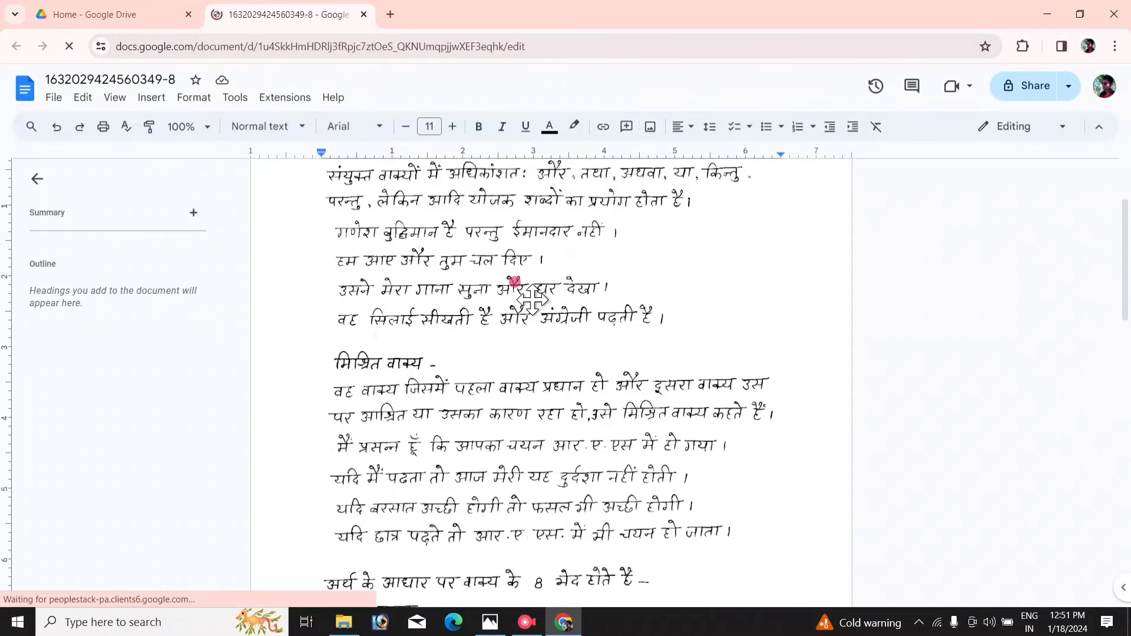
{"action": "scroll", "coordinate": [532, 299], "scroll_direction": "down", "scroll_amount": 5}
{"action": "scroll", "coordinate": [449, 283], "scroll_direction": "up", "scroll_amount": 1}
{"action": "scroll", "coordinate": [471, 306], "scroll_direction": "up", "scroll_amount": 5}
{"action": "scroll", "coordinate": [348, 323], "scroll_direction": "up", "scroll_amount": 3}
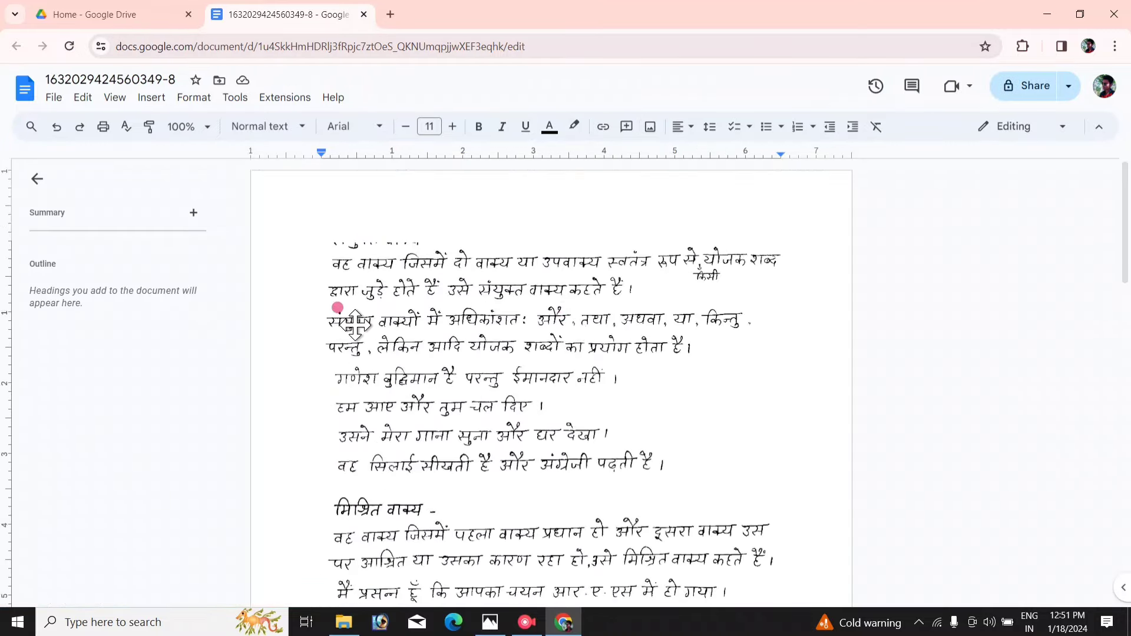
{"action": "scroll", "coordinate": [471, 307], "scroll_direction": "down", "scroll_amount": 5}
{"action": "scroll", "coordinate": [454, 298], "scroll_direction": "down", "scroll_amount": 3}
{"action": "scroll", "coordinate": [581, 278], "scroll_direction": "down", "scroll_amount": 3}
{"action": "scroll", "coordinate": [516, 321], "scroll_direction": "up", "scroll_amount": 5}
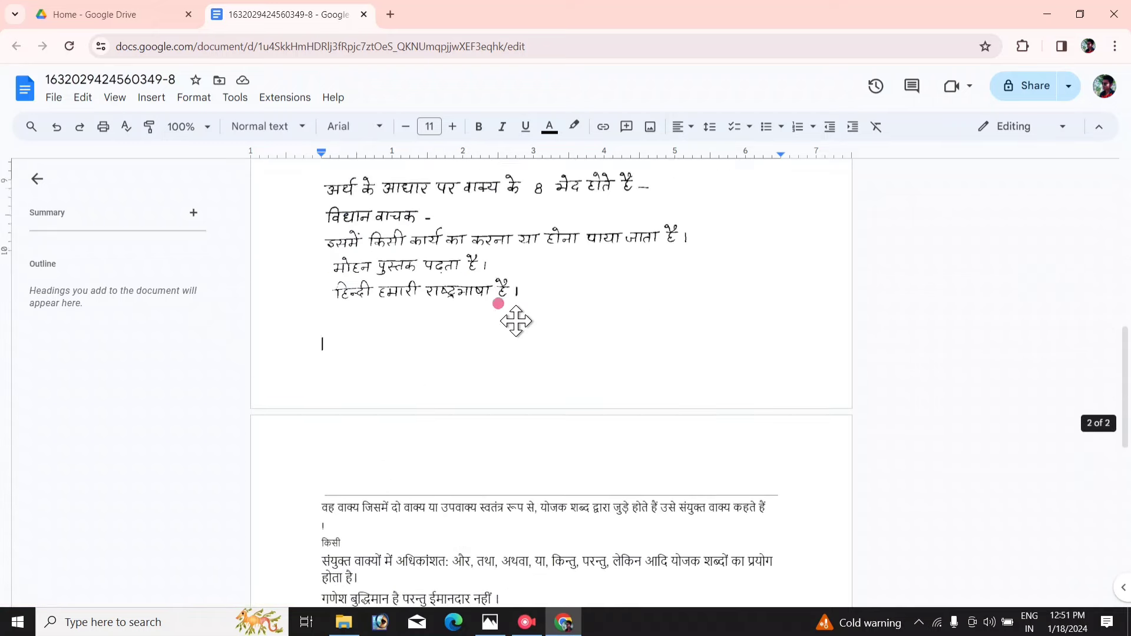
{"action": "scroll", "coordinate": [530, 306], "scroll_direction": "up", "scroll_amount": 6}
{"action": "scroll", "coordinate": [471, 253], "scroll_direction": "up", "scroll_amount": 3}
{"action": "scroll", "coordinate": [366, 229], "scroll_direction": "up", "scroll_amount": 1}
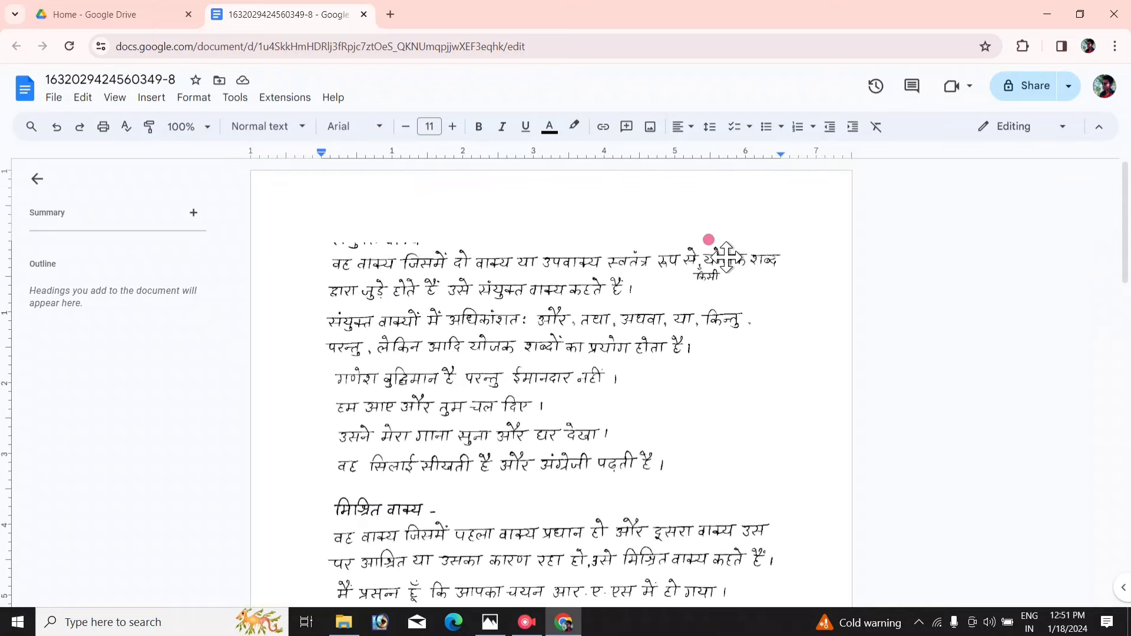
{"action": "scroll", "coordinate": [765, 270], "scroll_direction": "down", "scroll_amount": 3}
{"action": "scroll", "coordinate": [736, 292], "scroll_direction": "down", "scroll_amount": 7}
{"action": "scroll", "coordinate": [471, 289], "scroll_direction": "down", "scroll_amount": 4}
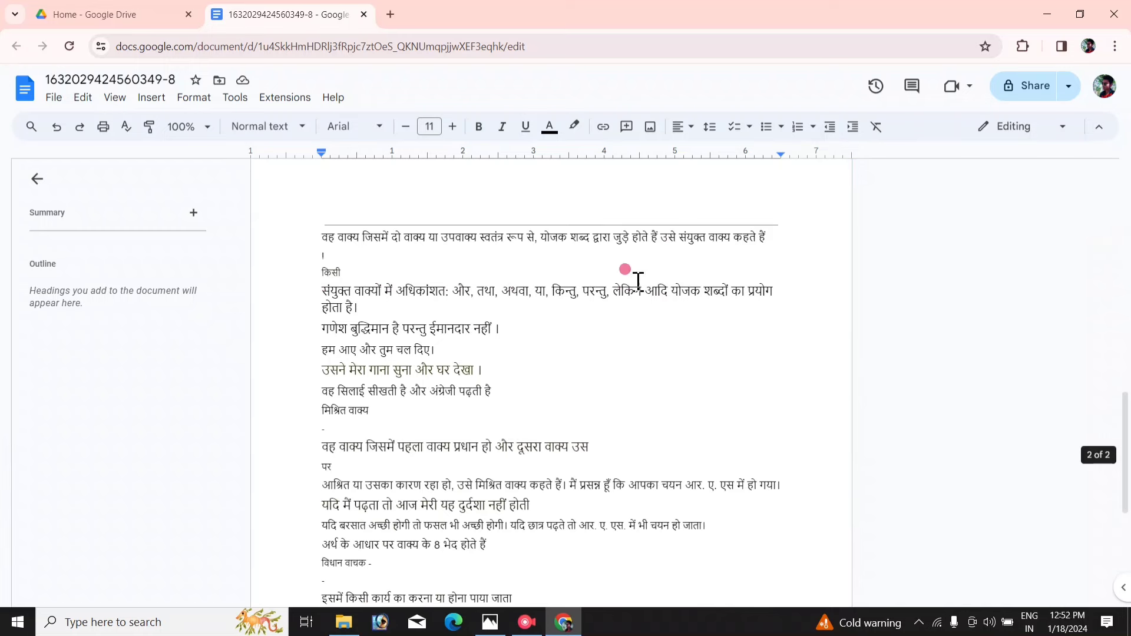
{"action": "scroll", "coordinate": [638, 281], "scroll_direction": "down", "scroll_amount": 5}
{"action": "scroll", "coordinate": [679, 286], "scroll_direction": "up", "scroll_amount": 5}
{"action": "scroll", "coordinate": [642, 357], "scroll_direction": "up", "scroll_amount": 8}
{"action": "scroll", "coordinate": [629, 384], "scroll_direction": "up", "scroll_amount": 4}
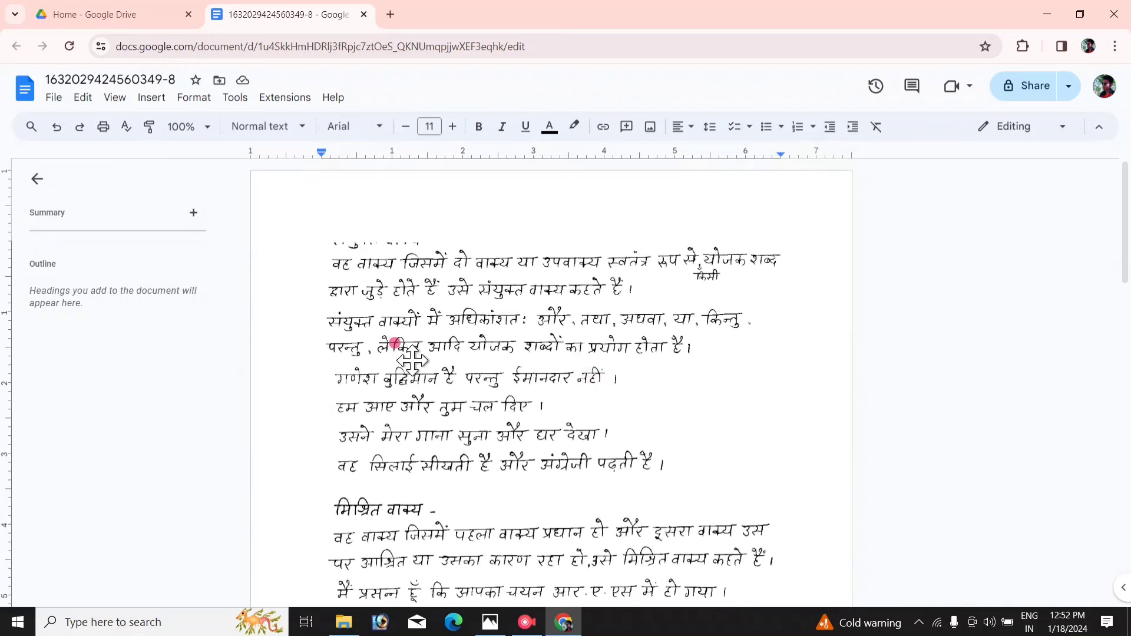
{"action": "scroll", "coordinate": [648, 371], "scroll_direction": "down", "scroll_amount": 7}
{"action": "scroll", "coordinate": [471, 336], "scroll_direction": "up", "scroll_amount": 3}
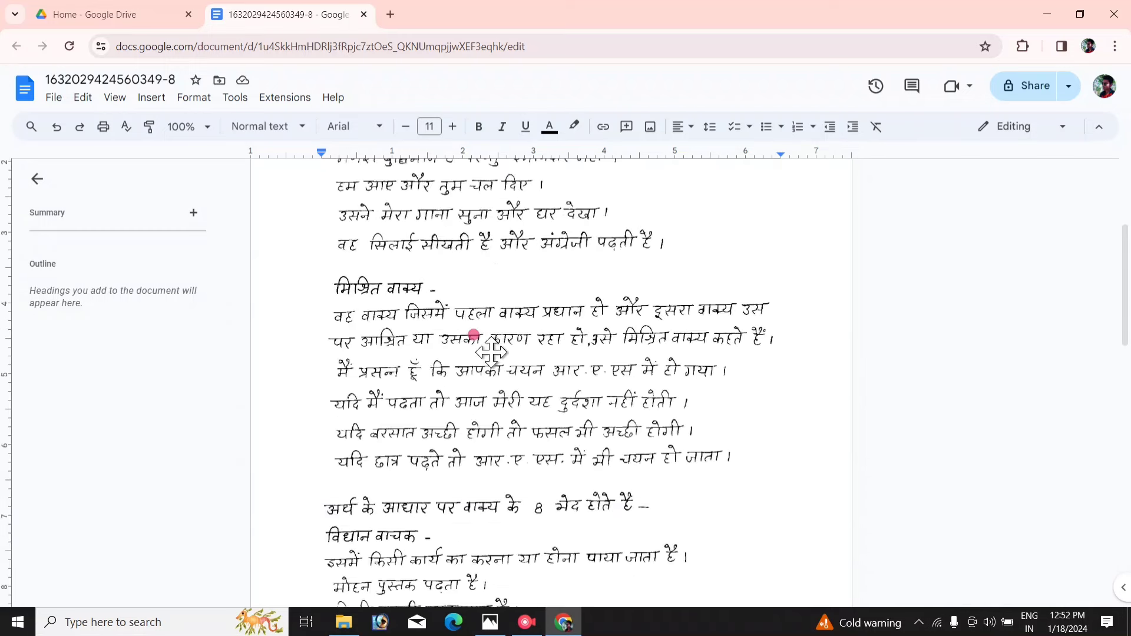
{"action": "scroll", "coordinate": [412, 324], "scroll_direction": "up", "scroll_amount": 4}
{"action": "scroll", "coordinate": [507, 265], "scroll_direction": "down", "scroll_amount": 5}
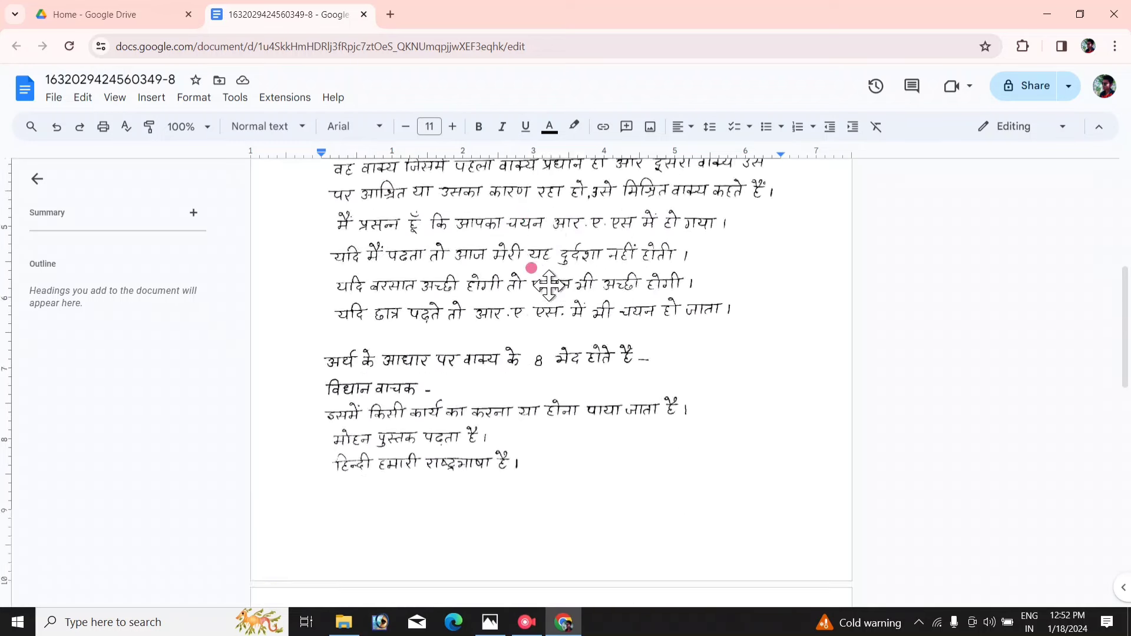
{"action": "scroll", "coordinate": [542, 280], "scroll_direction": "down", "scroll_amount": 6}
{"action": "scroll", "coordinate": [330, 194], "scroll_direction": "down", "scroll_amount": 3}
{"action": "scroll", "coordinate": [347, 239], "scroll_direction": "up", "scroll_amount": 3}
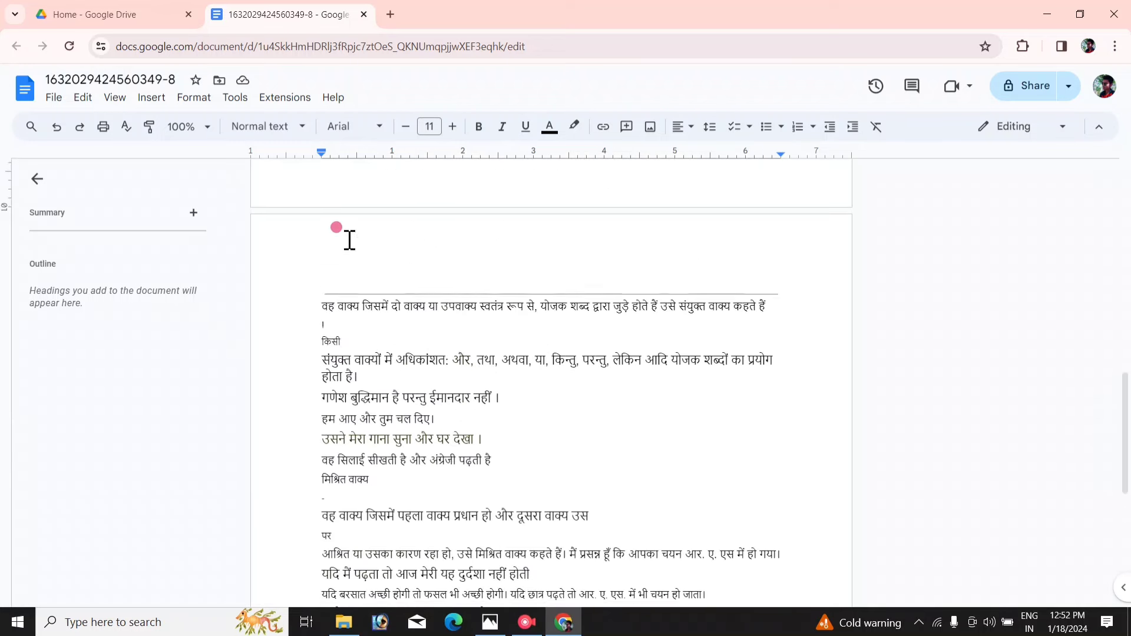
Select and copy the recognised Hindi text below the image, then bring up Windows search.
{"action": "left_click", "coordinate": [321, 305]}
{"action": "mouse_move", "coordinate": [321, 306]}
{"action": "left_mouse_down"}
{"action": "mouse_move", "coordinate": [699, 481]}
{"action": "mouse_move", "coordinate": [558, 491]}
{"action": "left_mouse_up"}
{"action": "scroll", "coordinate": [737, 444], "scroll_direction": "down", "scroll_amount": 4}
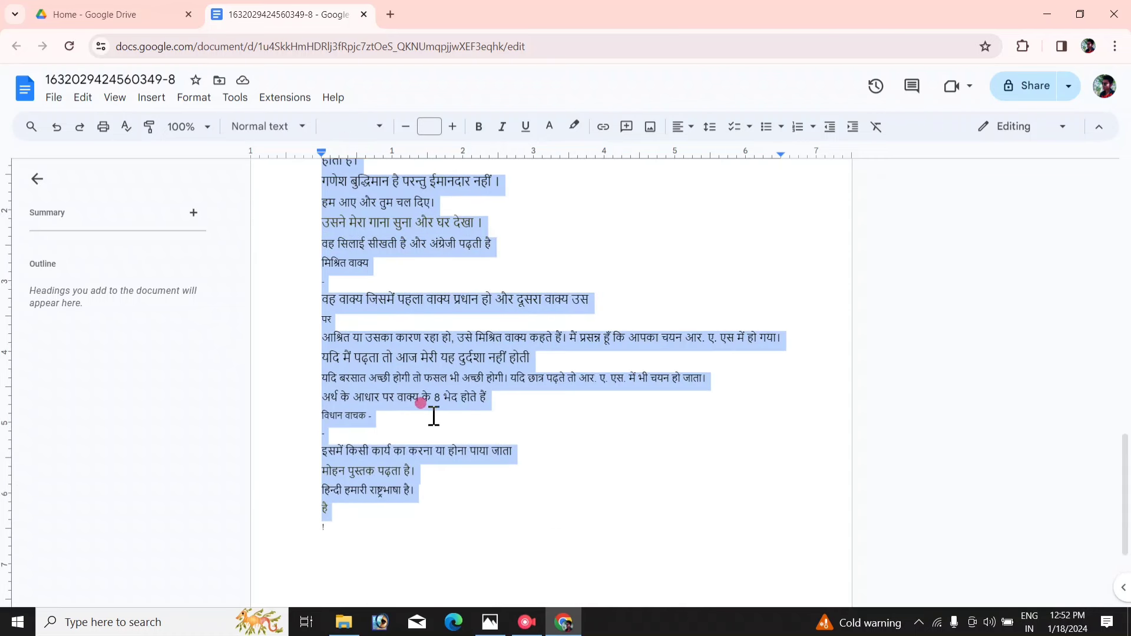
{"action": "left_click", "coordinate": [180, 621]}
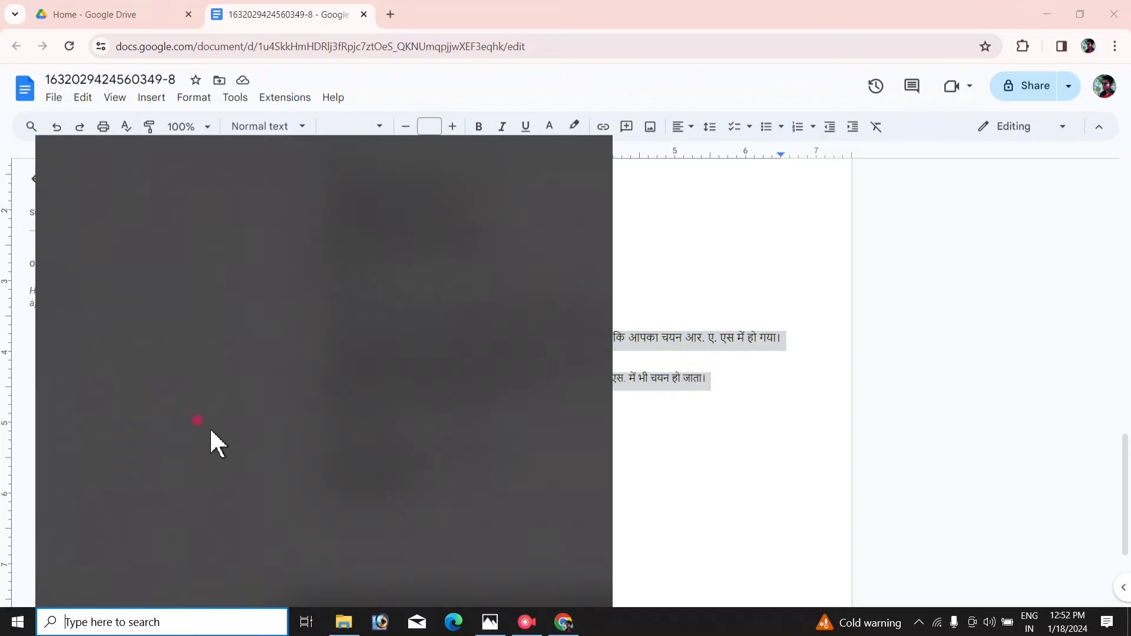
Start a blank Word document and dismiss the Office activation notice.
{"action": "left_click", "coordinate": [156, 380]}
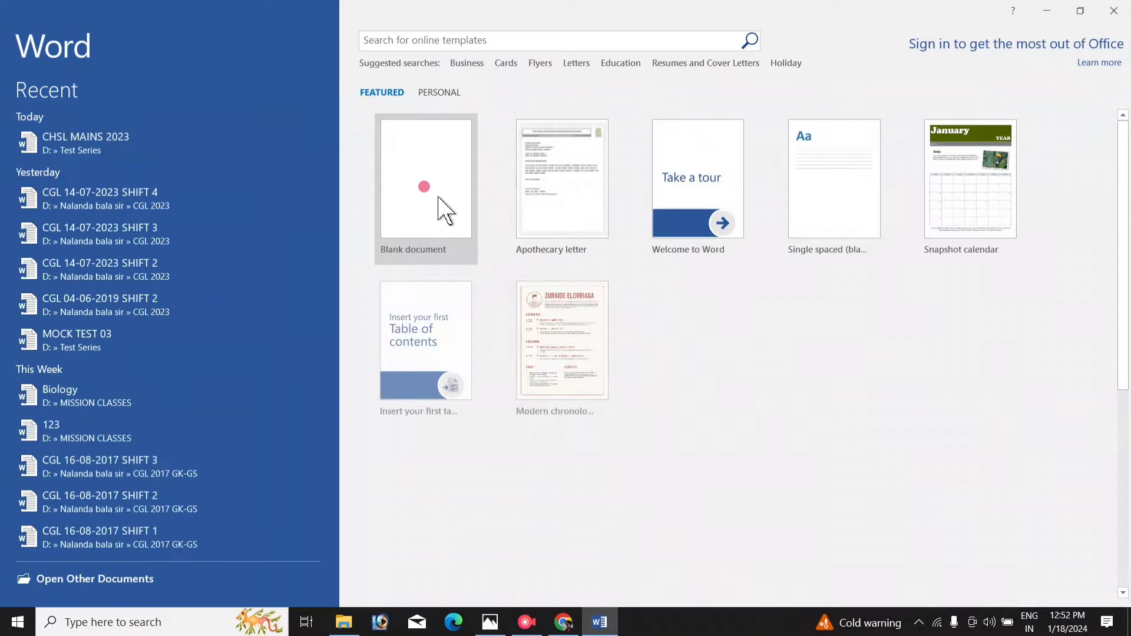
{"action": "left_click", "coordinate": [436, 207]}
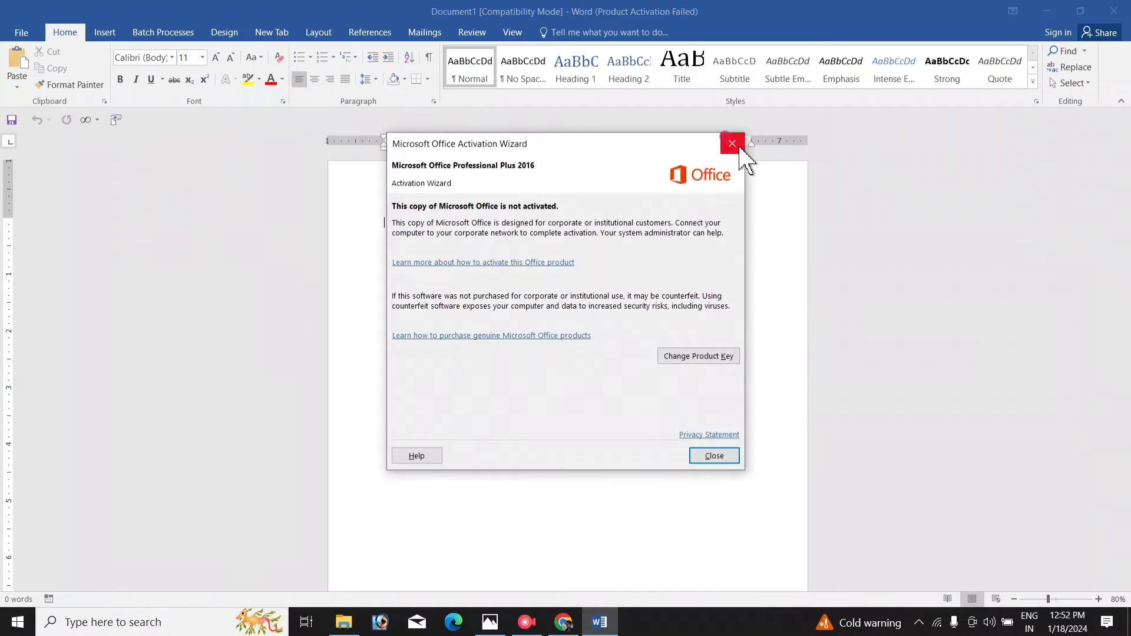
{"action": "left_click", "coordinate": [732, 143]}
Paste the copied Hindi text, set all of it to 14 pt, and justify it.
{"action": "key", "text": "ctrl+v"}
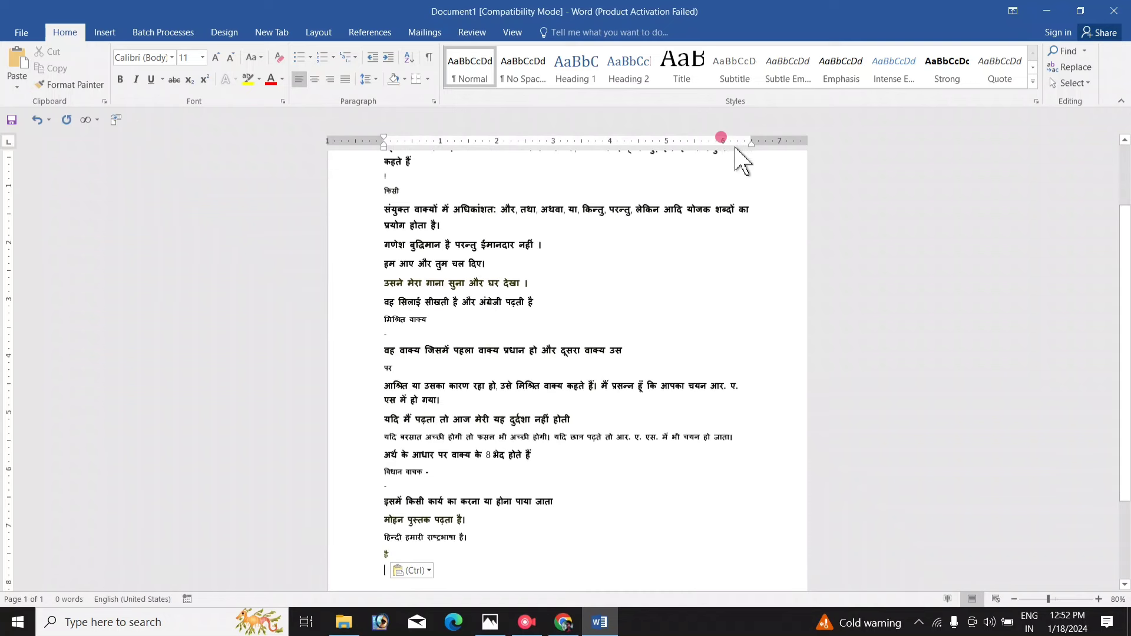
{"action": "scroll", "coordinate": [530, 331], "scroll_direction": "up", "scroll_amount": 3}
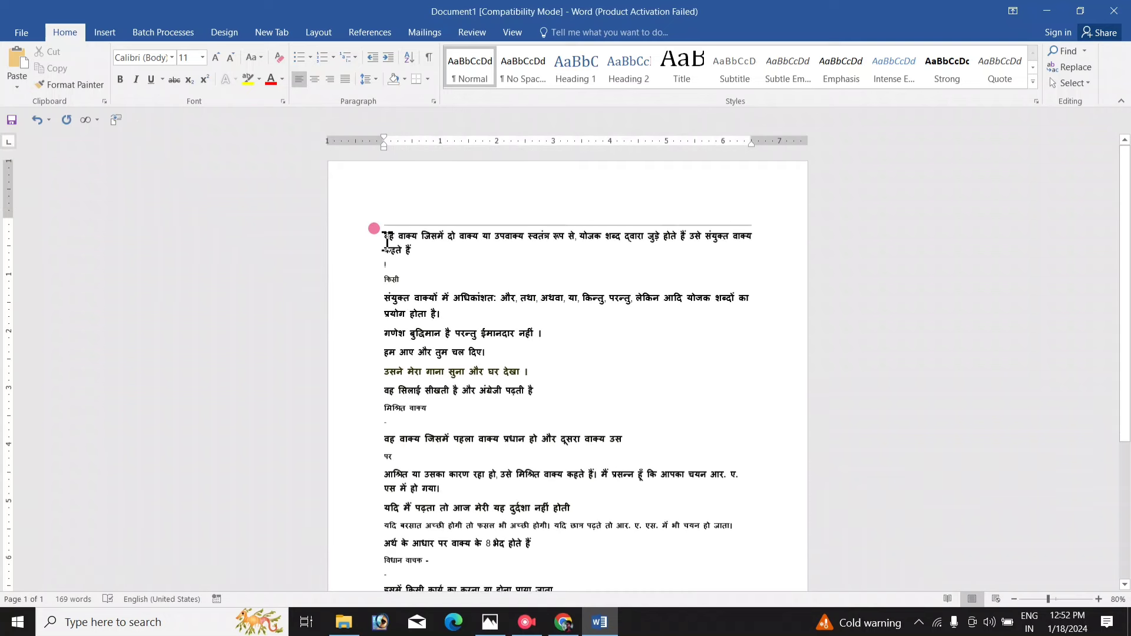
{"action": "key", "text": "ctrl+a"}
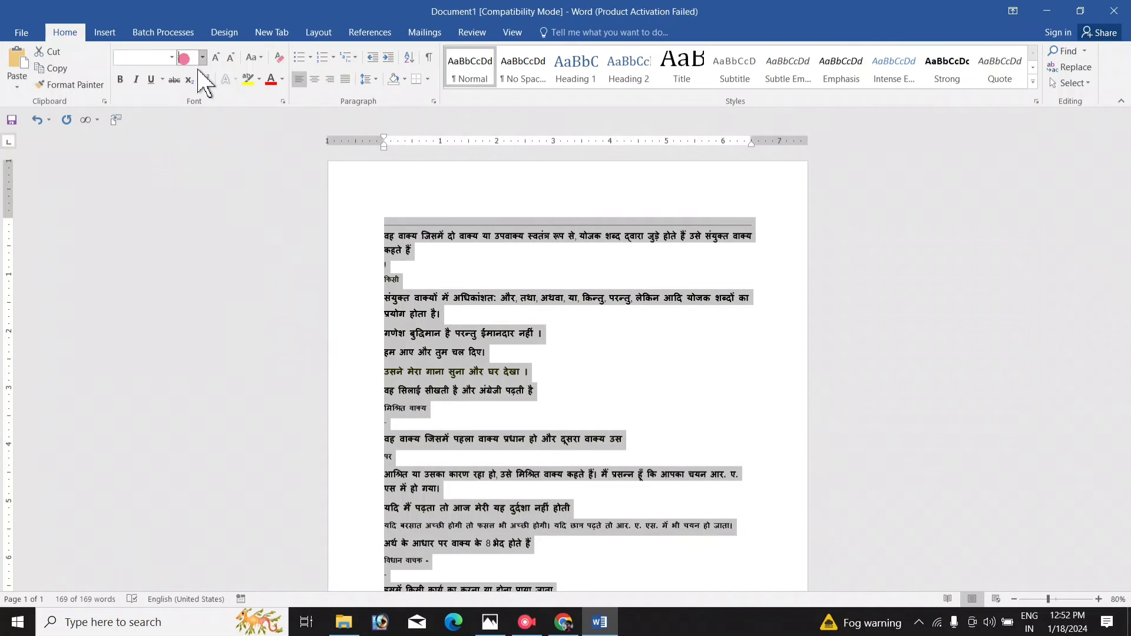
{"action": "key", "text": "Return"}
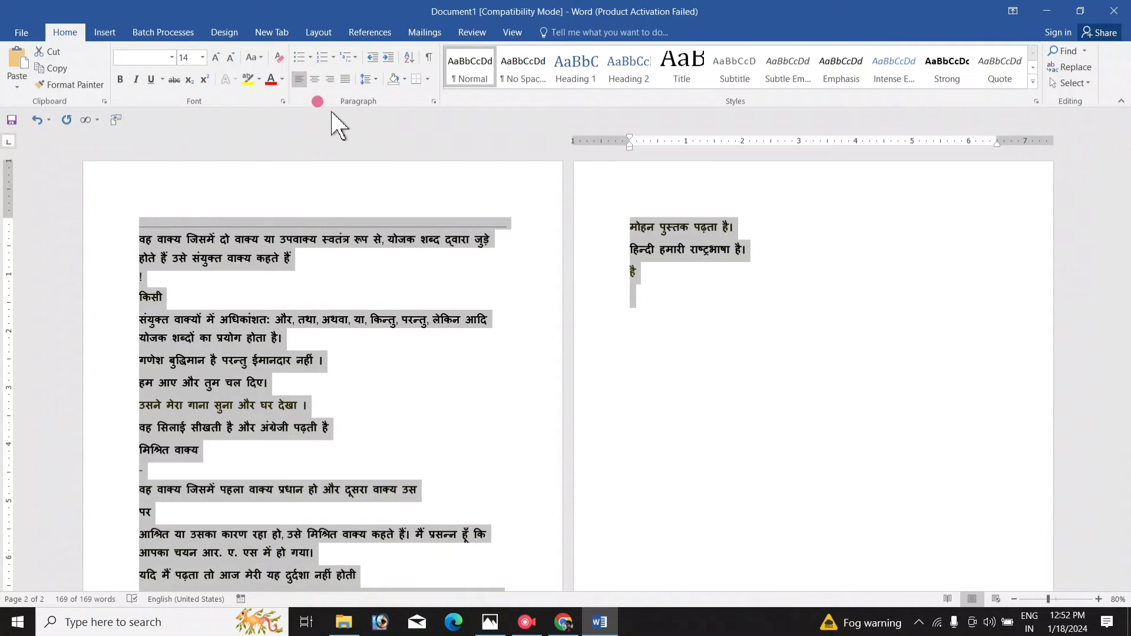
{"action": "left_click", "coordinate": [345, 79]}
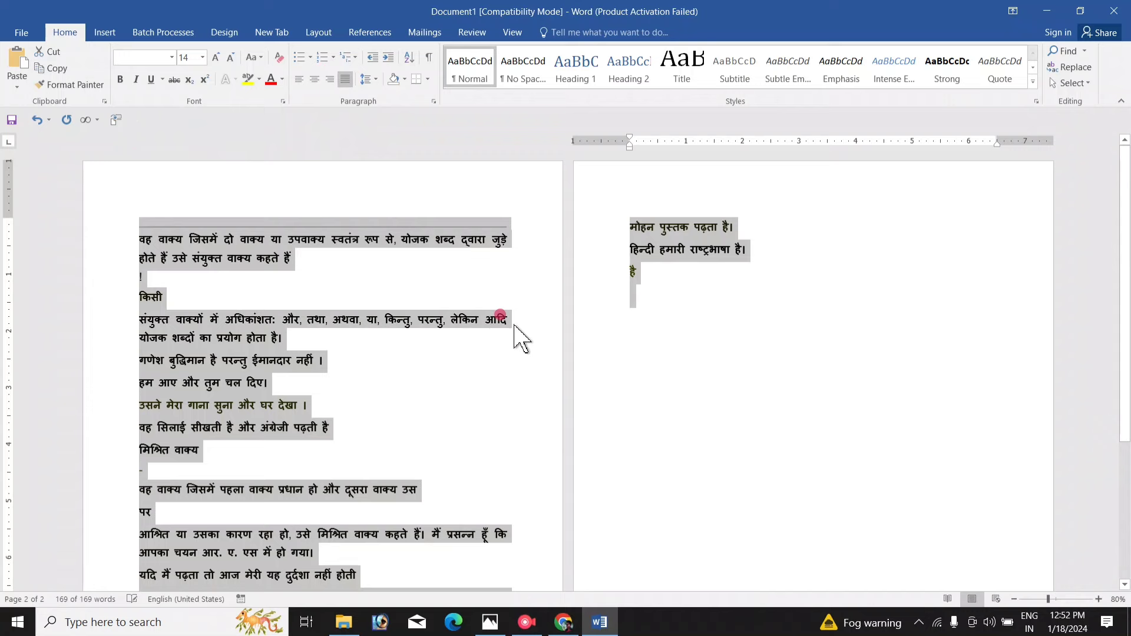
Delete the stray ! line and join the गणेश बुद्धिमान and उसने मेरा गाना lines upward.
{"action": "left_click", "coordinate": [444, 384]}
{"action": "scroll", "coordinate": [648, 348], "scroll_direction": "down", "scroll_amount": 4, "text": "ctrl"}
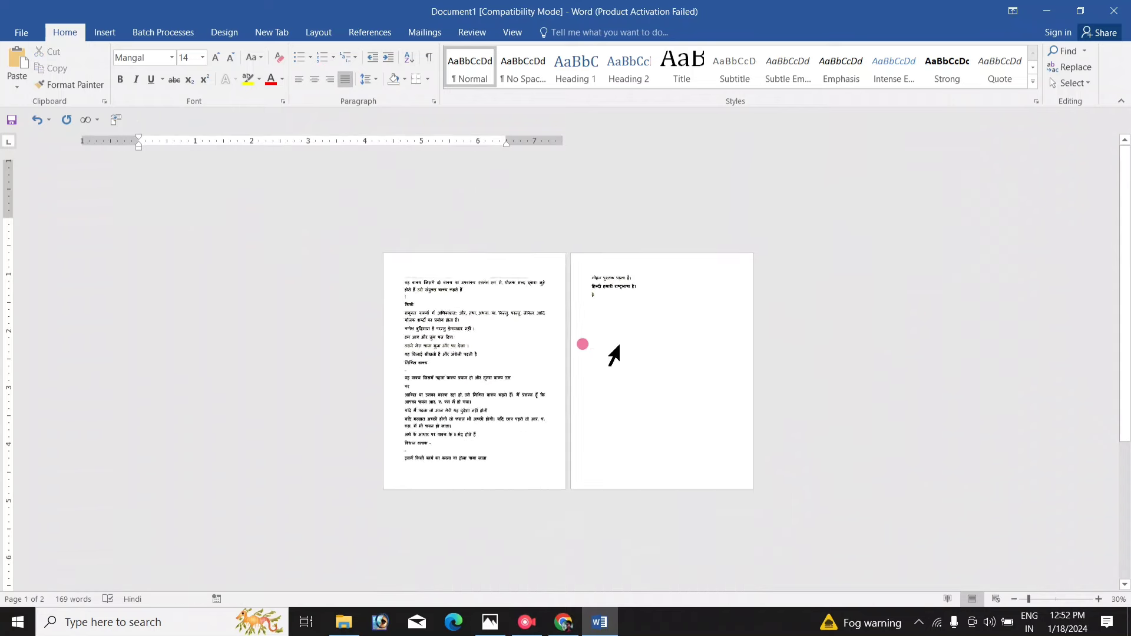
{"action": "scroll", "coordinate": [488, 377], "scroll_direction": "up", "scroll_amount": 6, "text": "ctrl"}
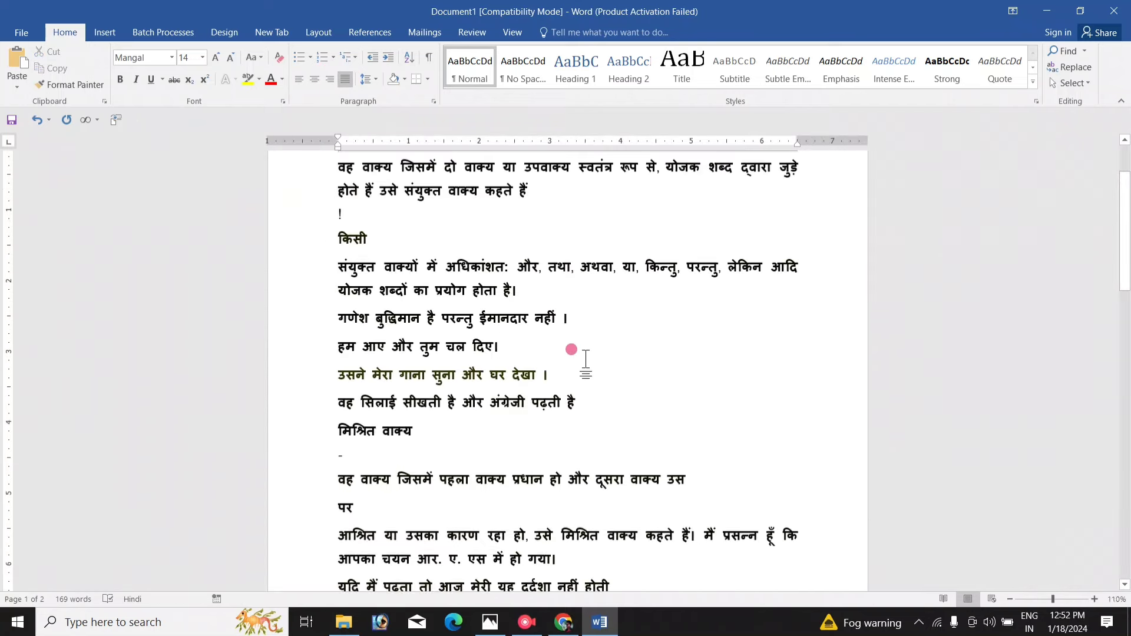
{"action": "scroll", "coordinate": [391, 316], "scroll_direction": "up", "scroll_amount": 3, "text": "ctrl"}
{"action": "left_click_drag", "start_coordinate": [263, 320], "coordinate": [324, 315]}
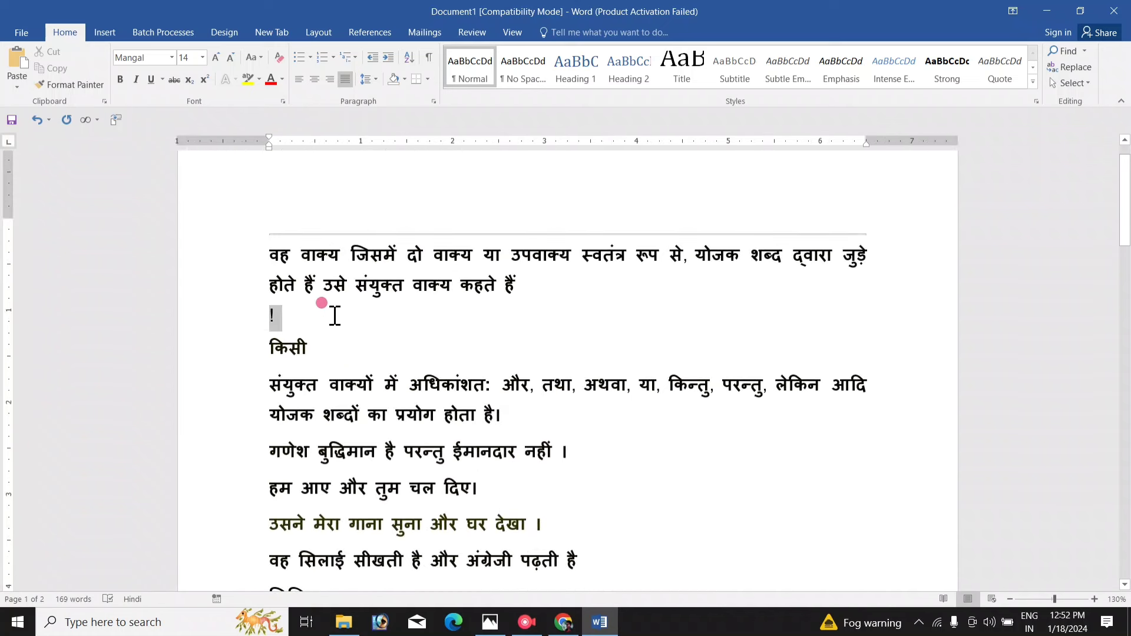
{"action": "key", "text": "BackSpace"}
{"action": "key", "text": "BackSpace"}
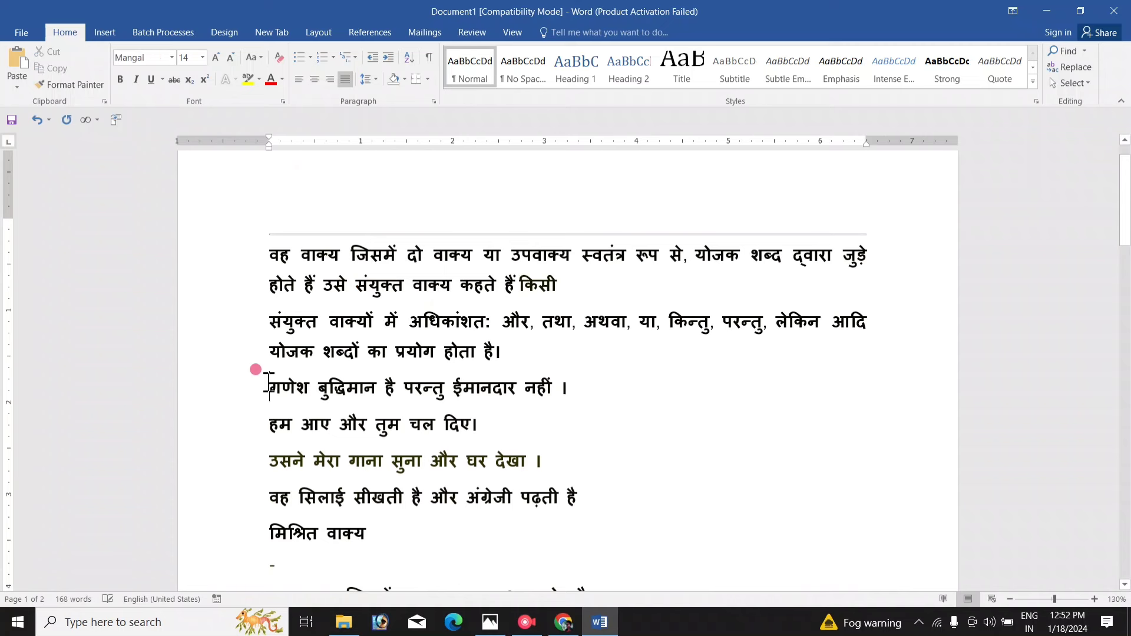
{"action": "key", "text": "BackSpace"}
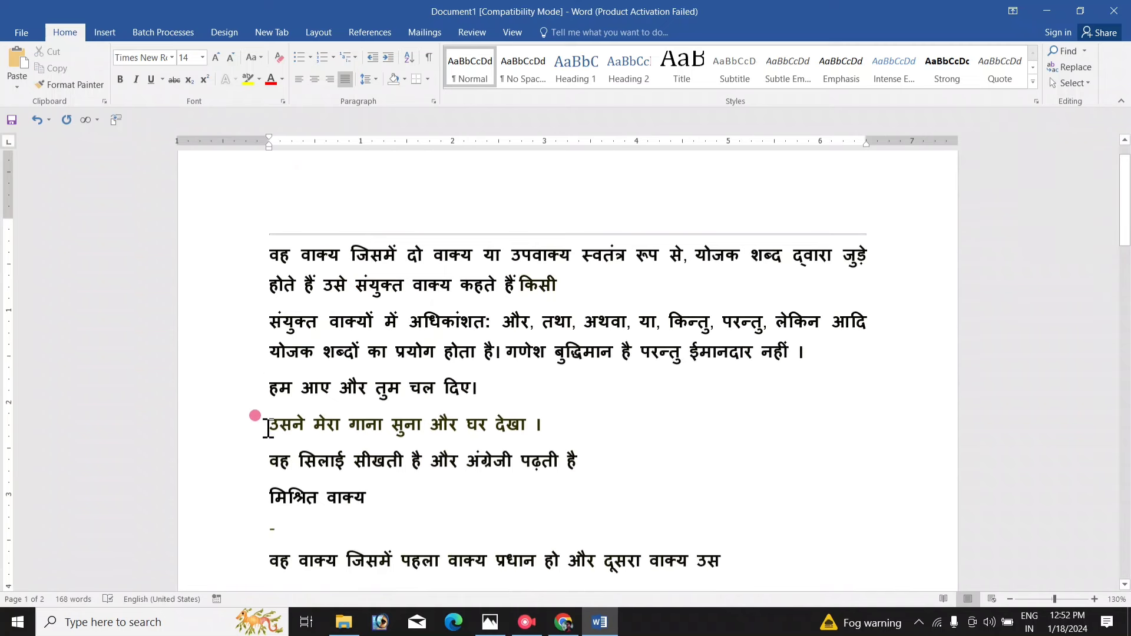
{"action": "key", "text": "BackSpace"}
Join the मिश्रित वाक्य line upward, delete a stray - line, and join पर onto the previous line.
{"action": "left_click", "coordinate": [264, 457]}
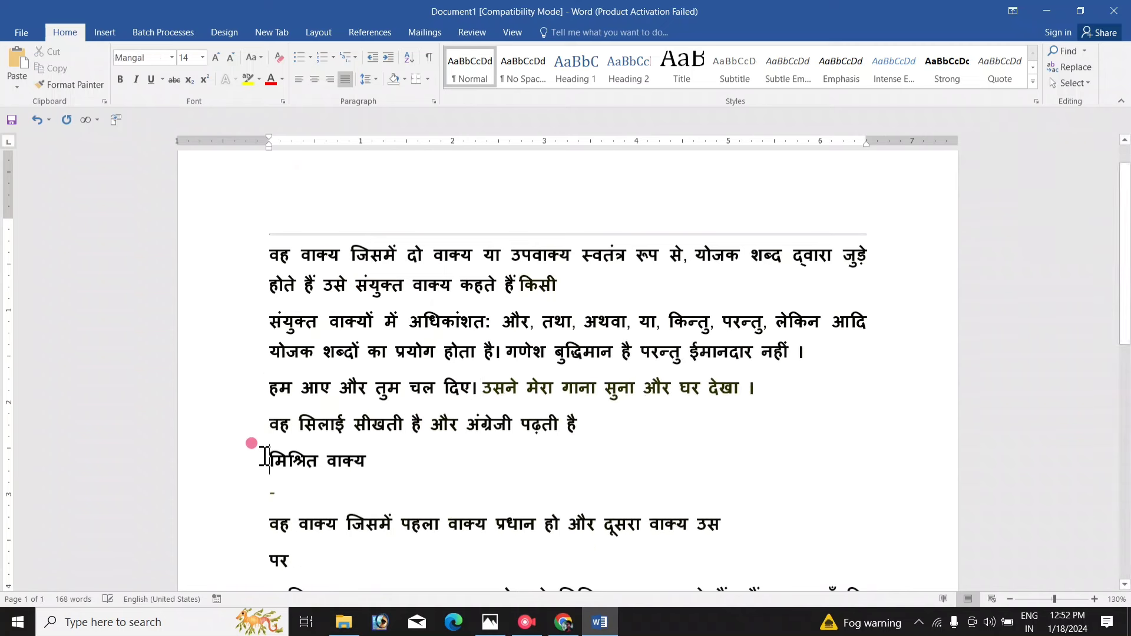
{"action": "key", "text": "BackSpace"}
{"action": "left_click_drag", "start_coordinate": [248, 460], "coordinate": [287, 451]}
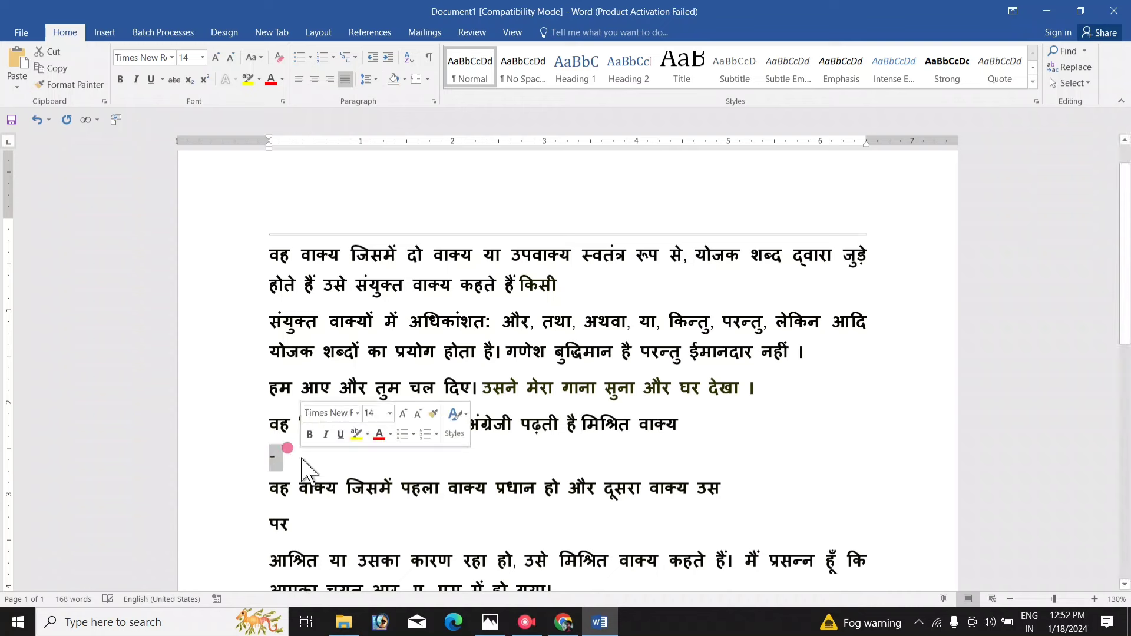
{"action": "key", "text": "BackSpace"}
{"action": "left_click", "coordinate": [265, 496]}
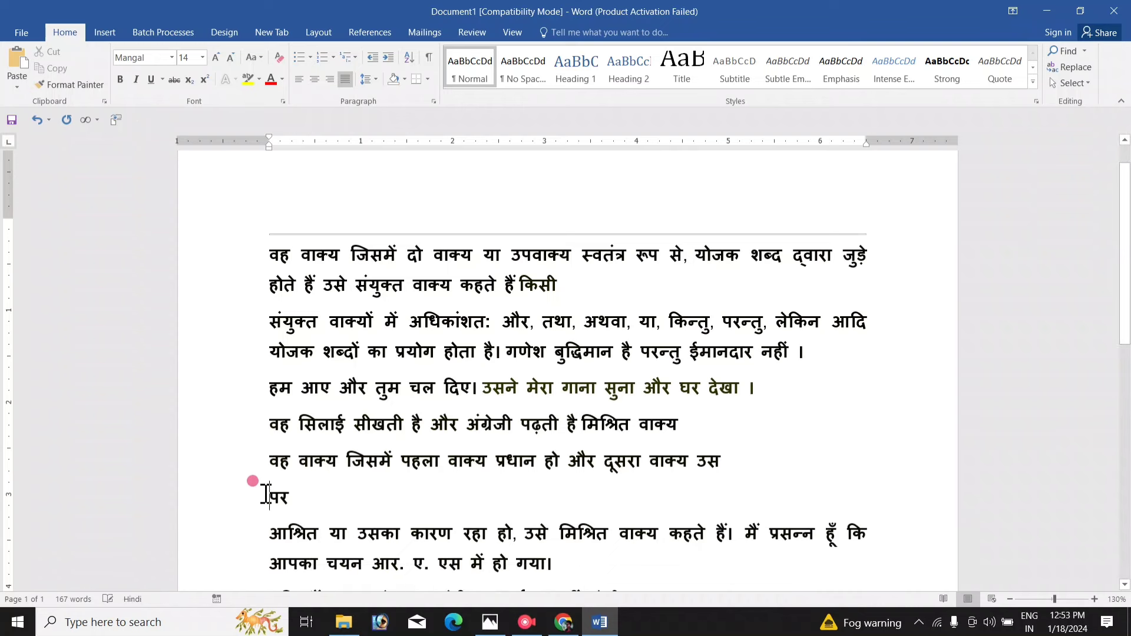
{"action": "key", "text": "BackSpace"}
Join the यदि में पढ़ता, यदि बरसात and विधान वाचक lines upward and delete another stray - line.
{"action": "scroll", "coordinate": [273, 471], "scroll_direction": "down", "scroll_amount": 3}
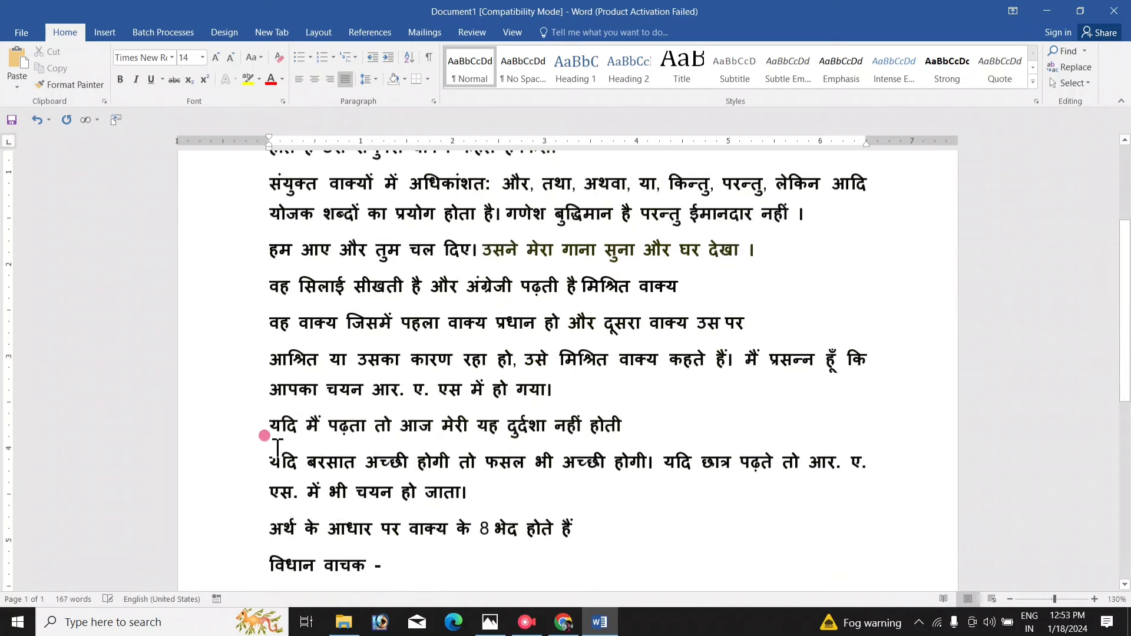
{"action": "key", "text": "BackSpace"}
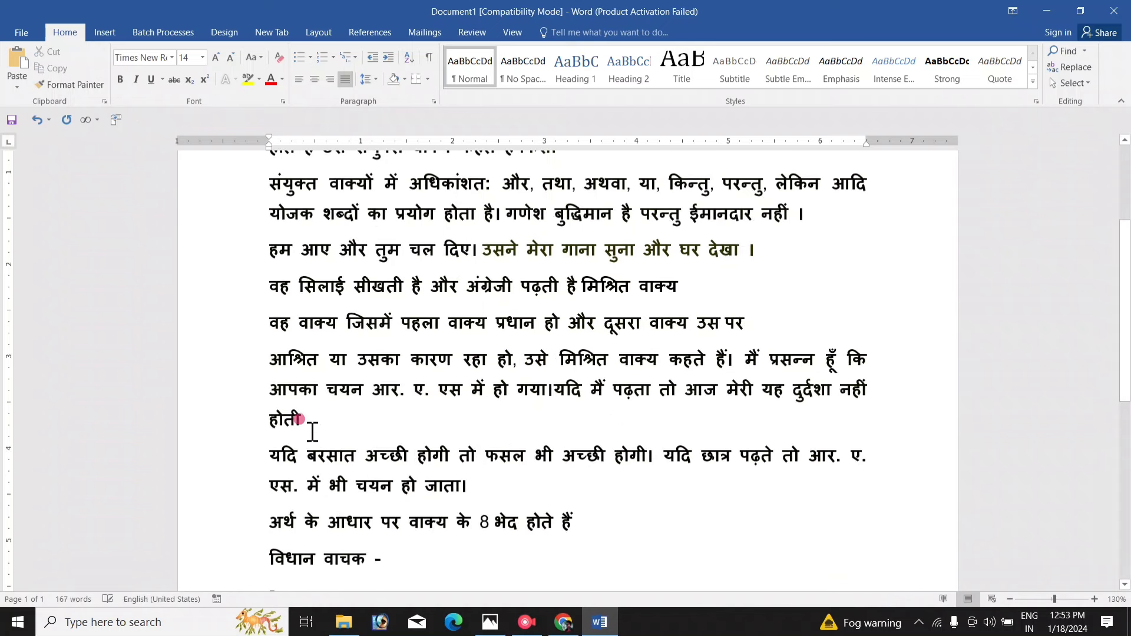
{"action": "key", "text": "BackSpace"}
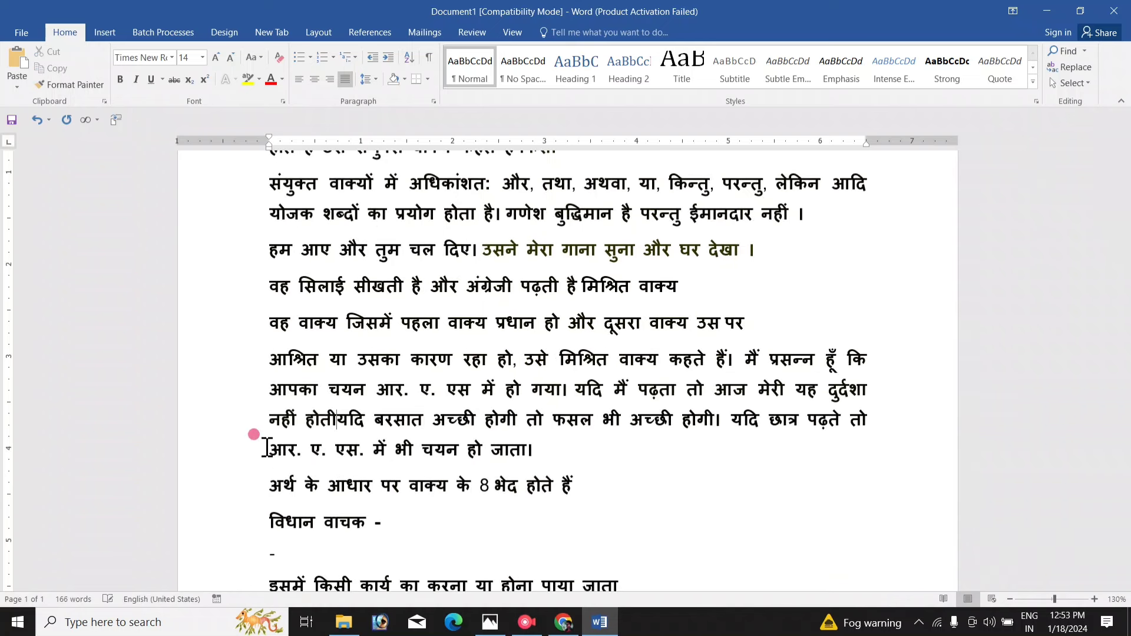
{"action": "scroll", "coordinate": [273, 436], "scroll_direction": "down", "scroll_amount": 2}
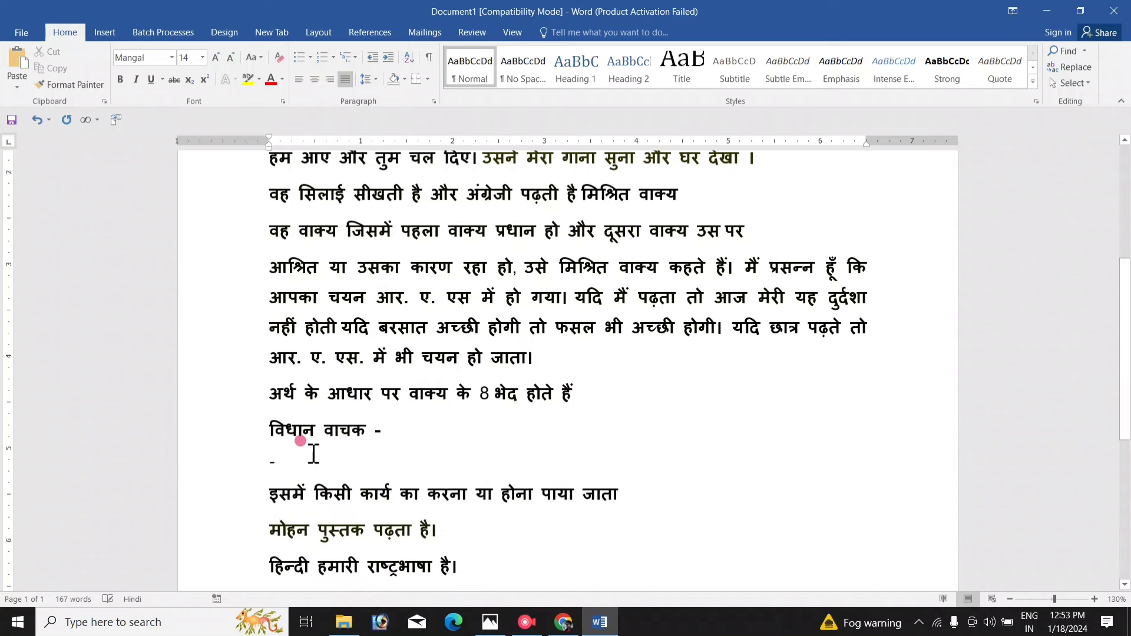
{"action": "key", "text": "BackSpace"}
{"action": "double_click", "coordinate": [300, 420]}
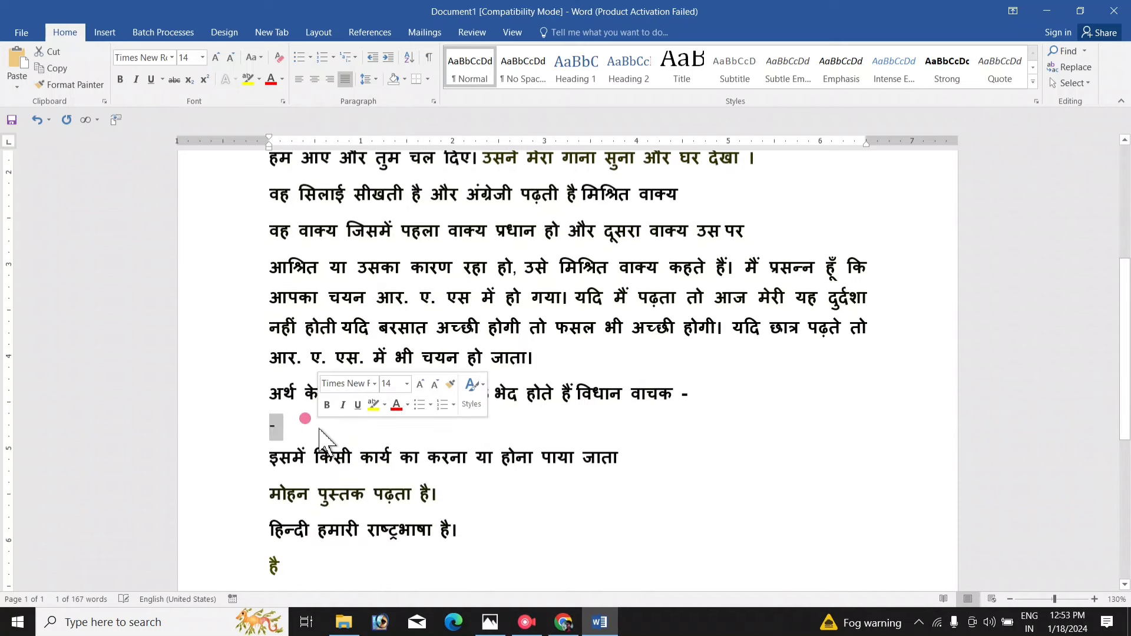
{"action": "key", "text": "Delete"}
Join the महन पुस्तक पढ़ता है। line and the lone है onto their previous lines.
{"action": "left_click", "coordinate": [271, 469]}
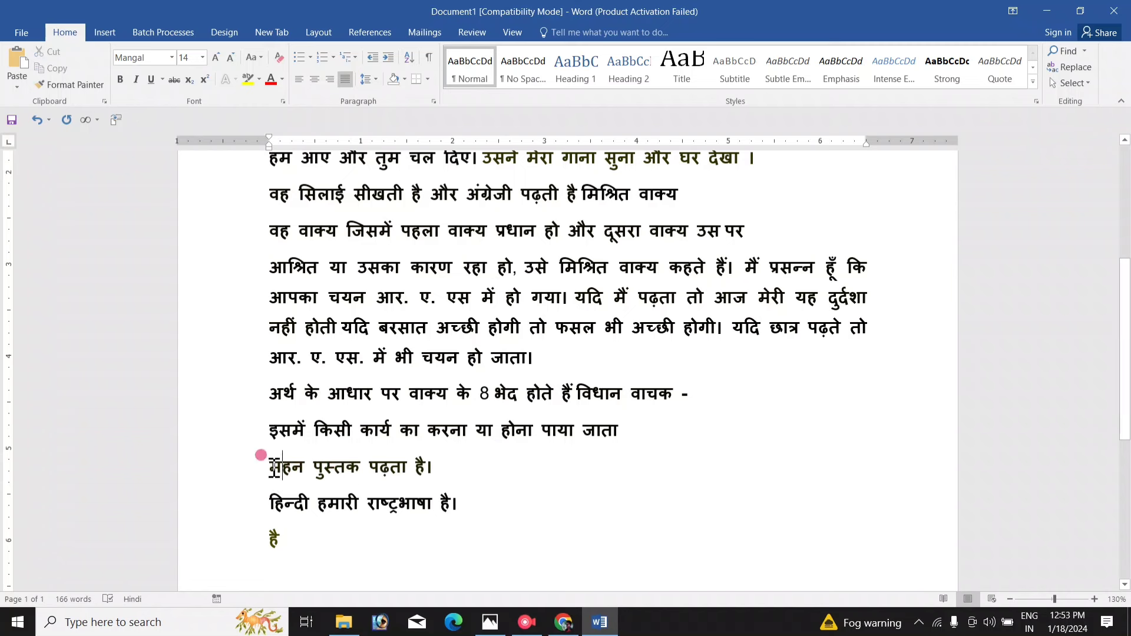
{"action": "key", "text": "BackSpace"}
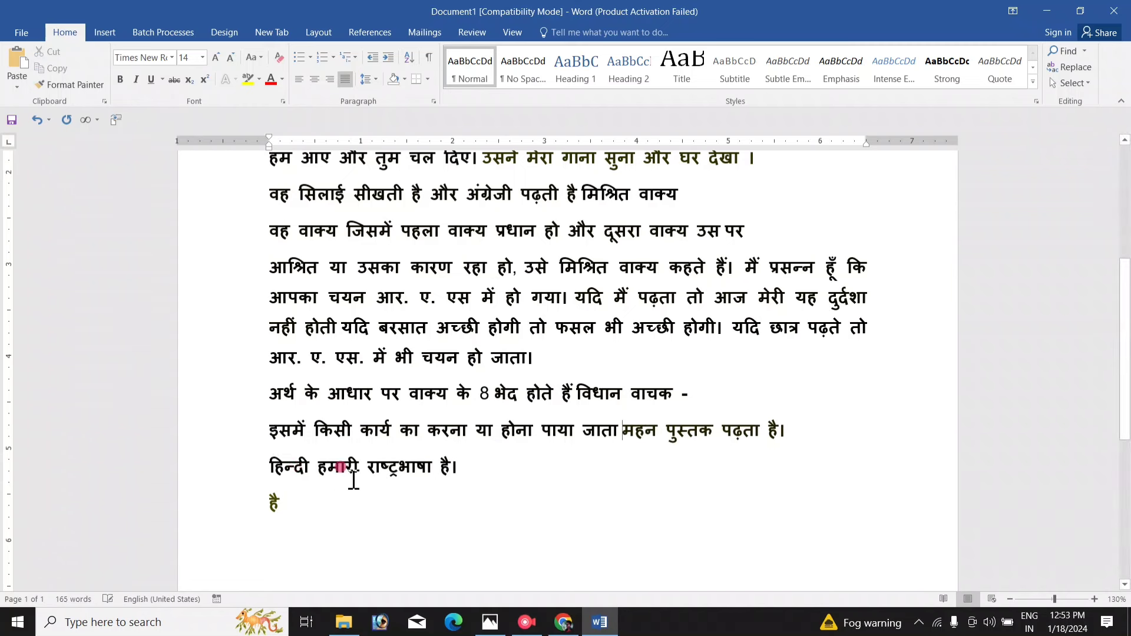
{"action": "left_click", "coordinate": [272, 499]}
{"action": "key", "text": "BackSpace"}
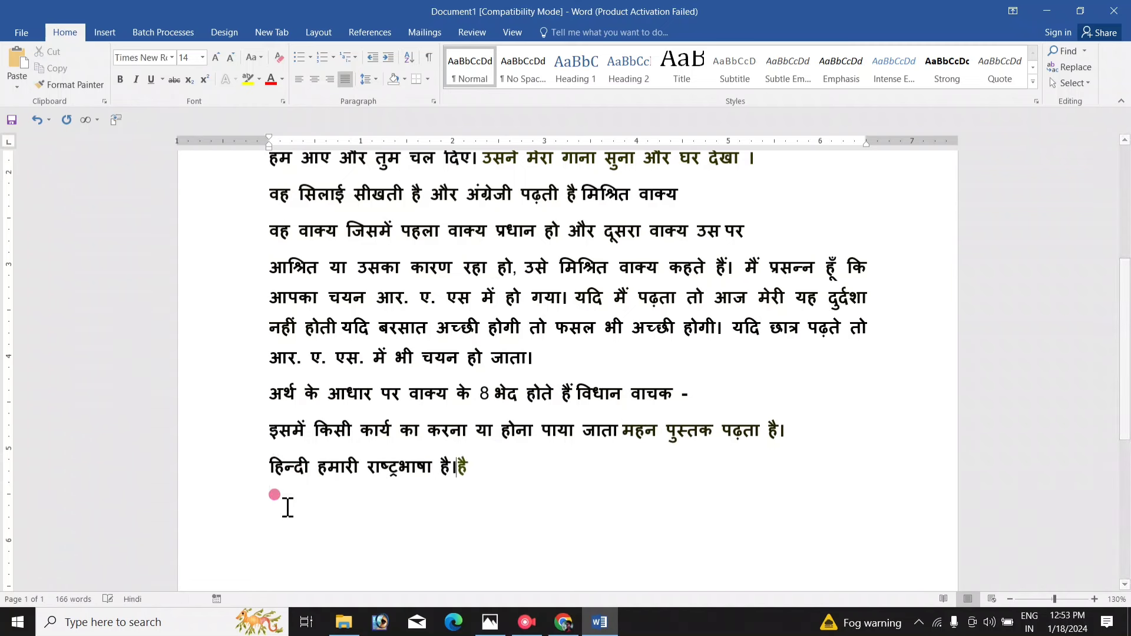
{"action": "scroll", "coordinate": [597, 388], "scroll_direction": "up", "scroll_amount": 3}
{"action": "scroll", "coordinate": [597, 388], "scroll_direction": "up", "scroll_amount": 2}
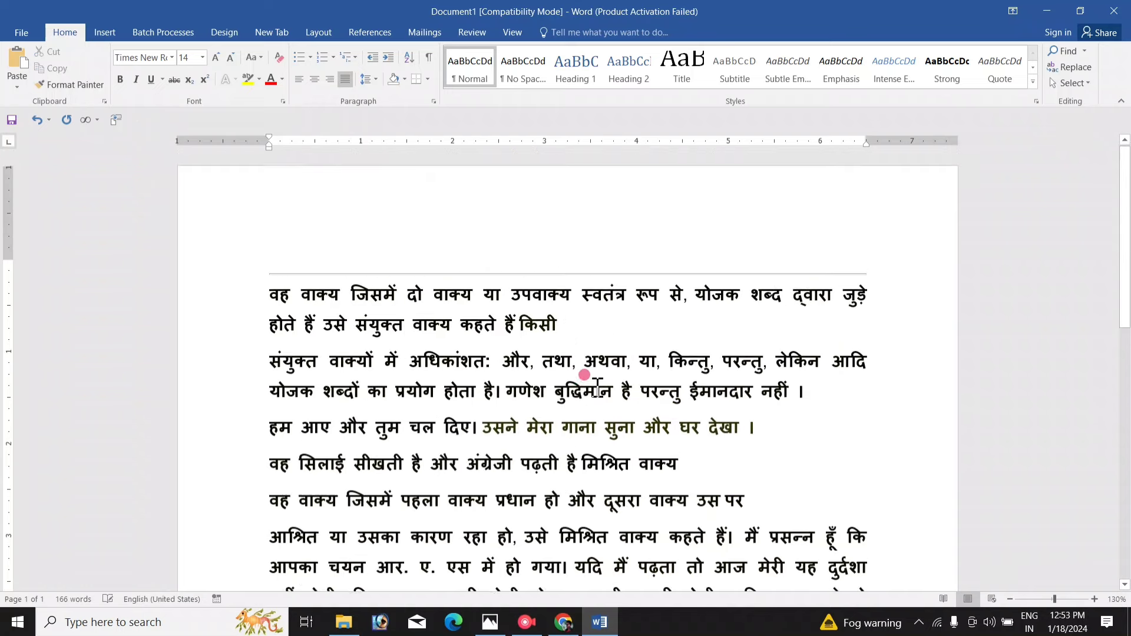
{"action": "scroll", "coordinate": [589, 318], "scroll_direction": "down", "scroll_amount": 3}
{"action": "scroll", "coordinate": [599, 305], "scroll_direction": "down", "scroll_amount": 2}
{"action": "scroll", "coordinate": [600, 305], "scroll_direction": "down", "scroll_amount": 3}
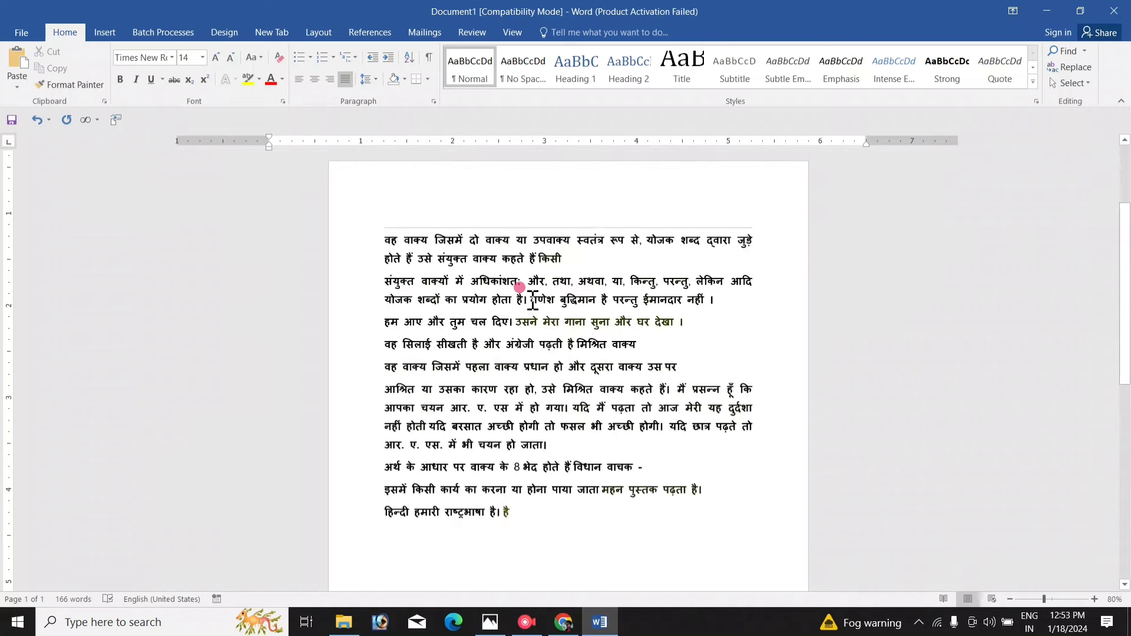
Select all the Hindi note text and increase its font size from 14 to 16 pt.
{"action": "left_click_drag", "start_coordinate": [379, 236], "coordinate": [521, 521]}
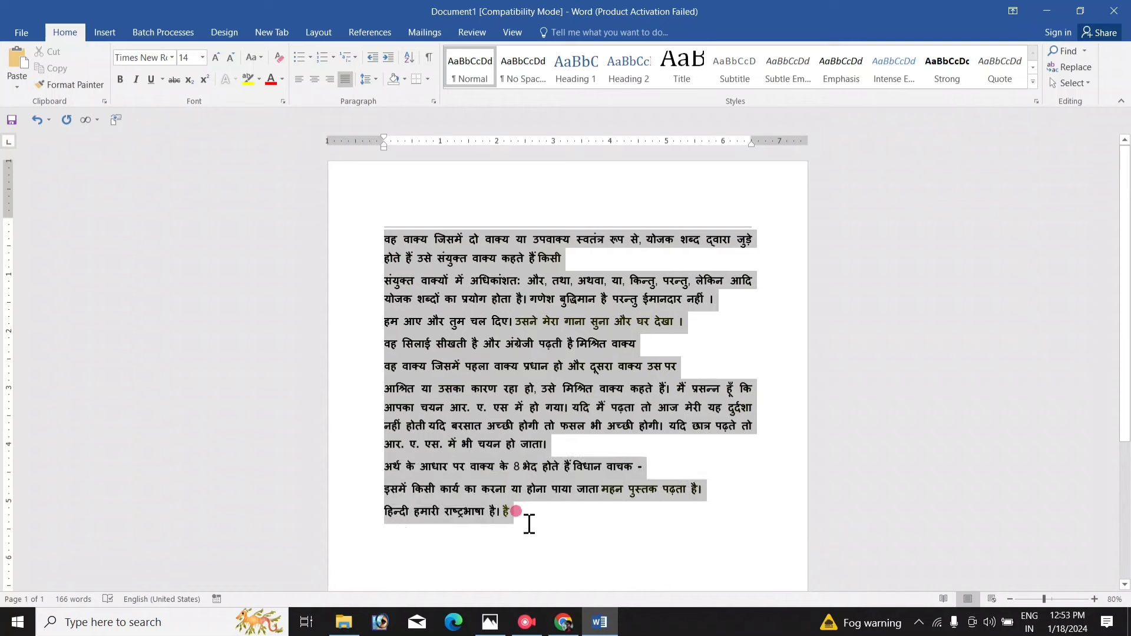
{"action": "left_click", "coordinate": [216, 57]}
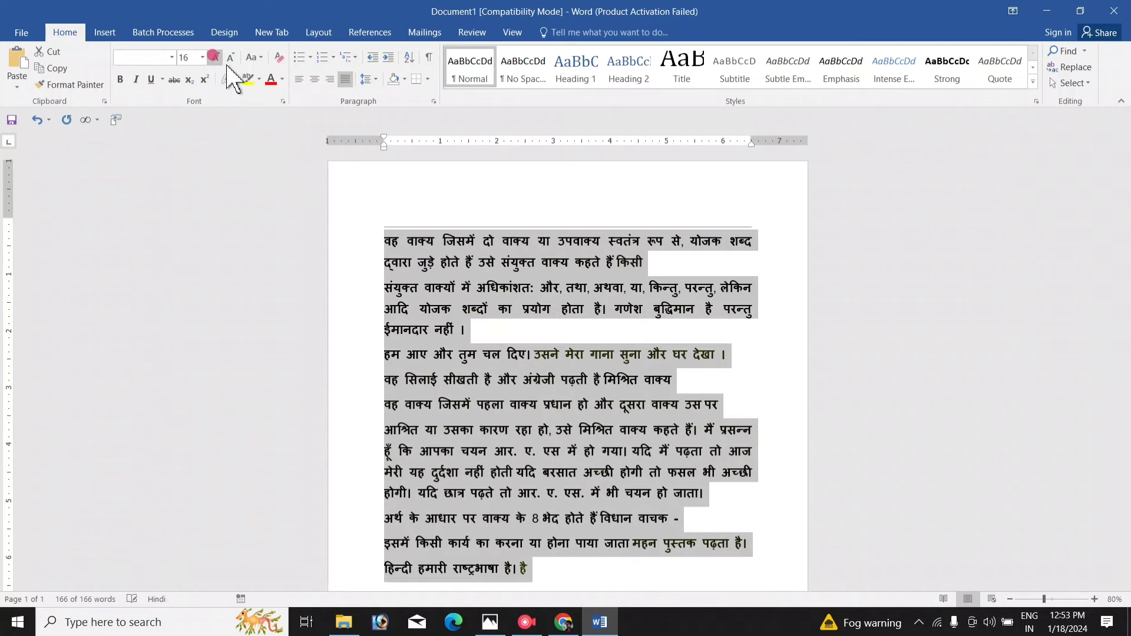
{"action": "left_click", "coordinate": [784, 355]}
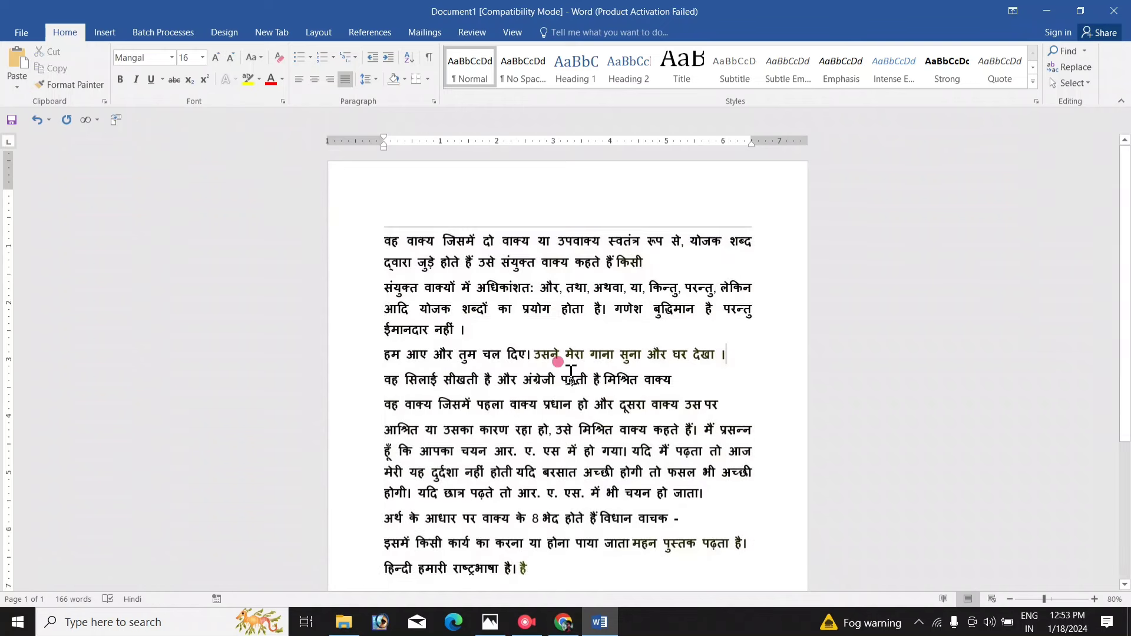
{"action": "scroll", "coordinate": [567, 359], "scroll_direction": "down", "scroll_amount": 3}
{"action": "scroll", "coordinate": [569, 365], "scroll_direction": "up", "scroll_amount": 3}
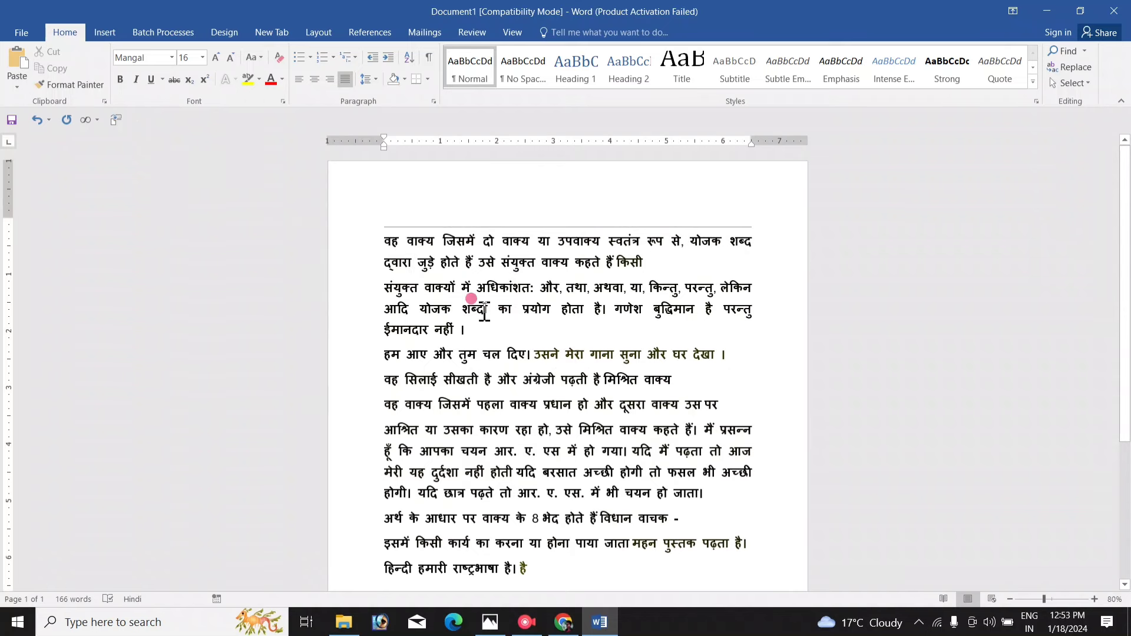
Save the 16 pt notes document as a PDF in the Downloads folder.
{"action": "left_click", "coordinate": [21, 33]}
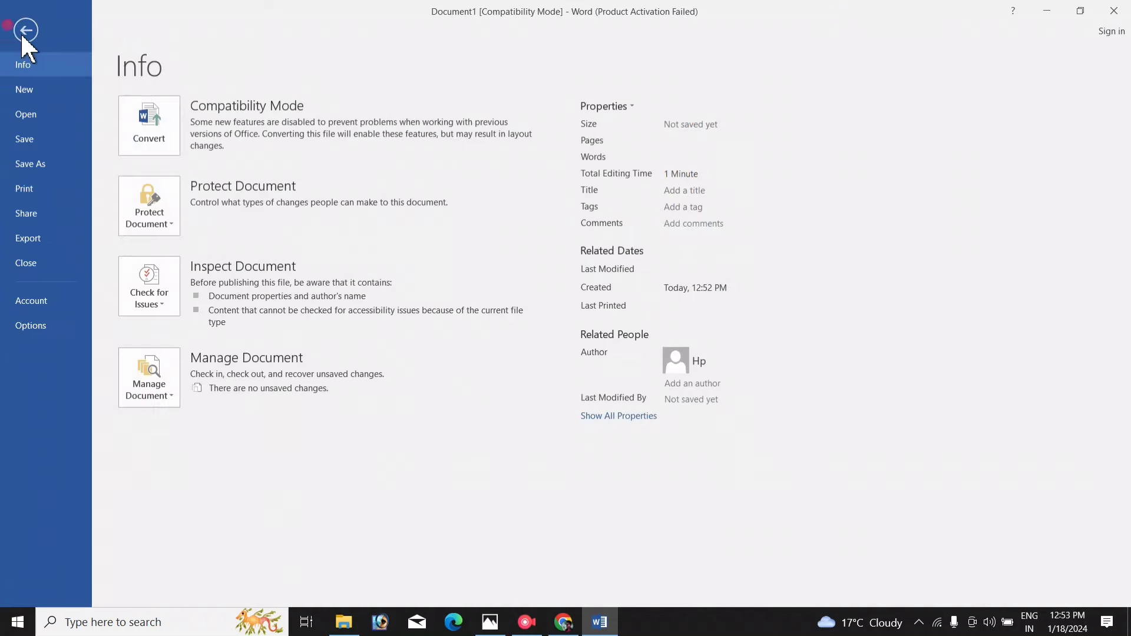
{"action": "left_click", "coordinate": [29, 164]}
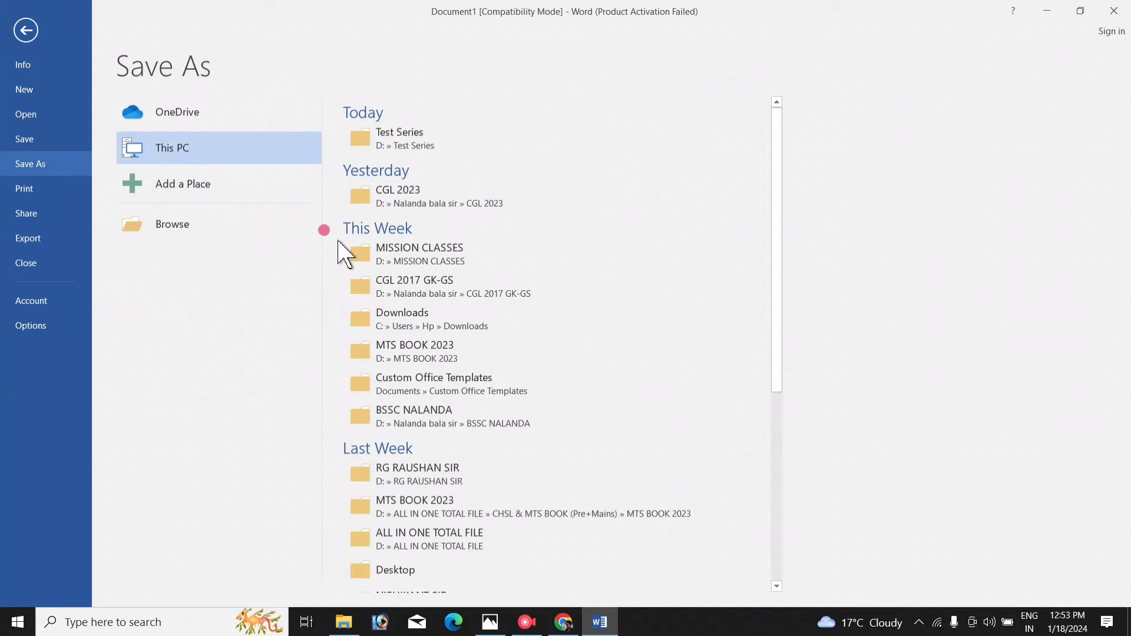
{"action": "left_click", "coordinate": [443, 195]}
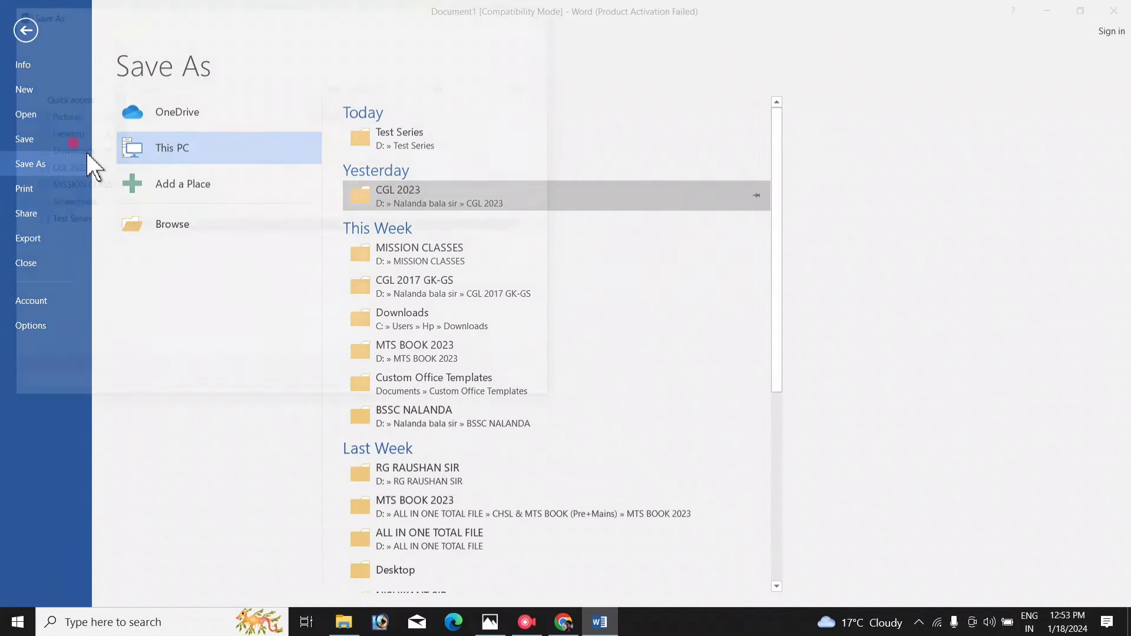
{"action": "left_click", "coordinate": [62, 137]}
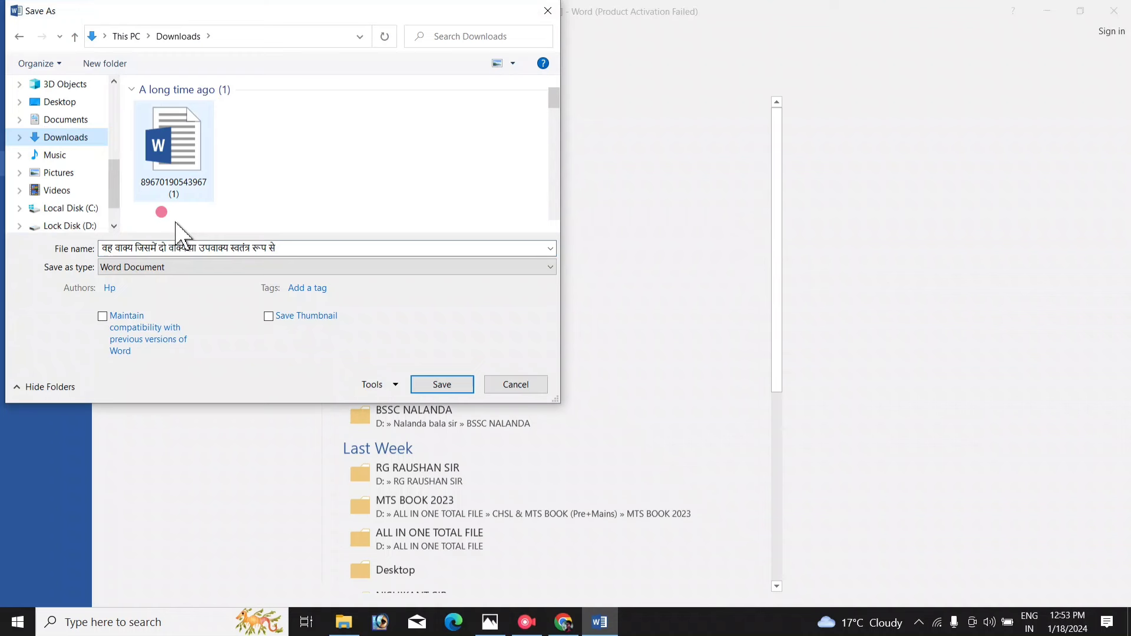
{"action": "left_click", "coordinate": [159, 267]}
{"action": "left_click", "coordinate": [145, 354]}
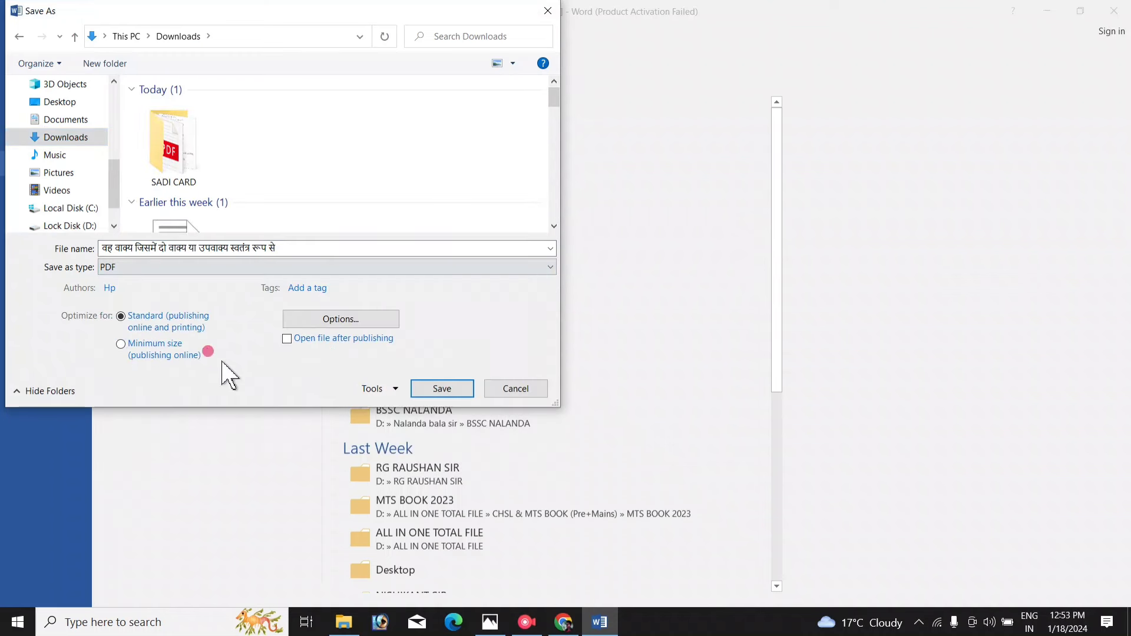
{"action": "left_click", "coordinate": [439, 390]}
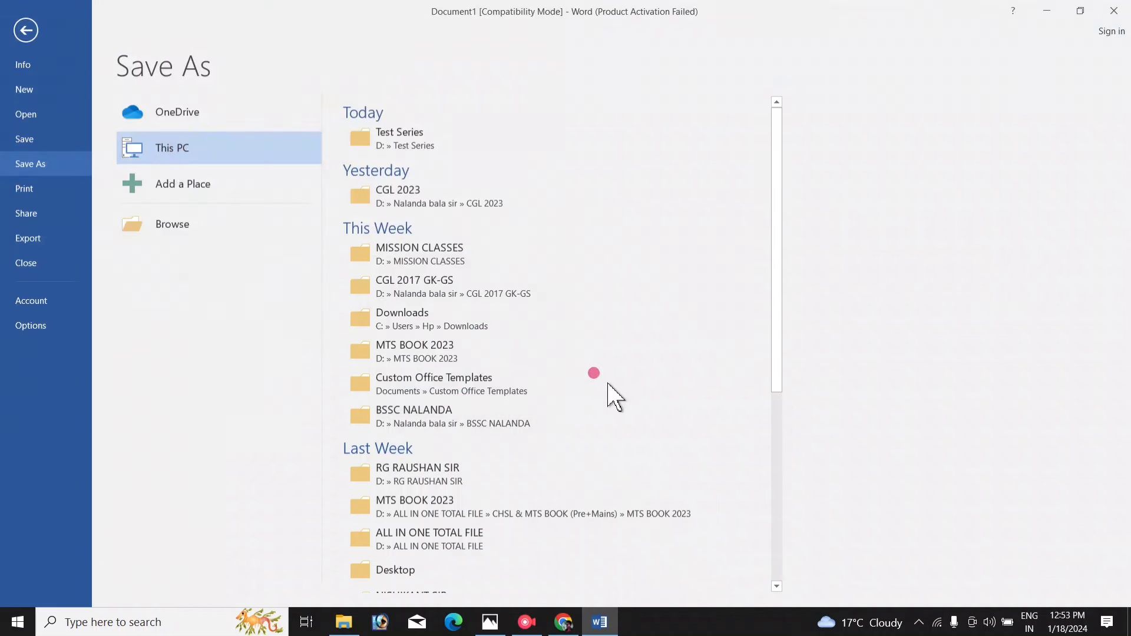